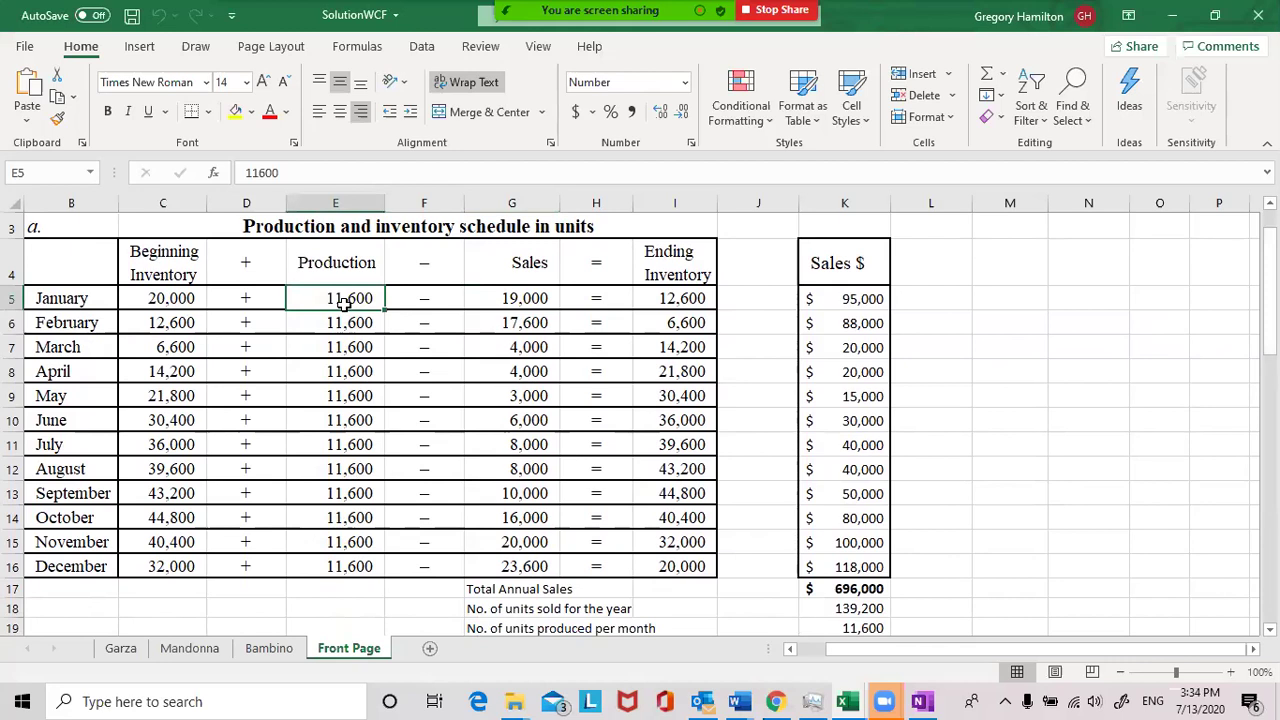
- Review the monthly production figures and compare January's unit sales formula with the January dollar sales it draws on
{"action": "key", "text": "Down"}
{"action": "key", "text": "Down"}
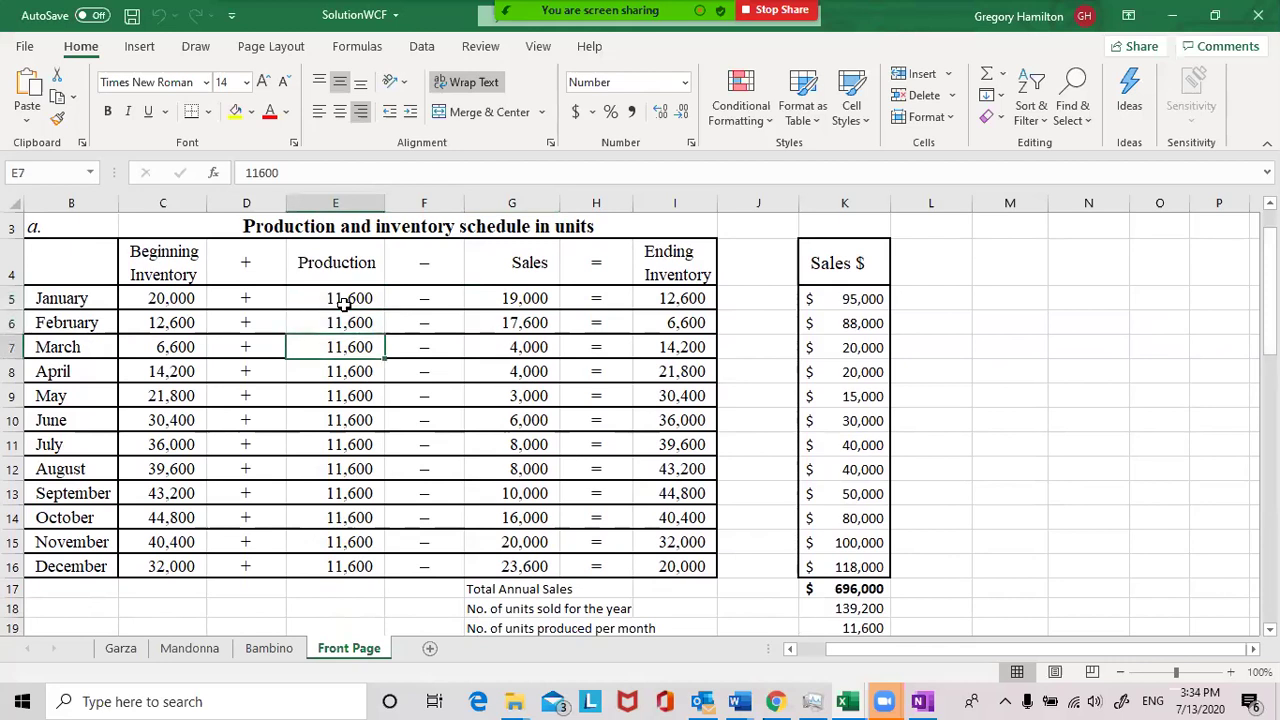
{"action": "key", "text": "Right"}
{"action": "key", "text": "Right"}
{"action": "key", "text": "Up"}
{"action": "key", "text": "Up"}
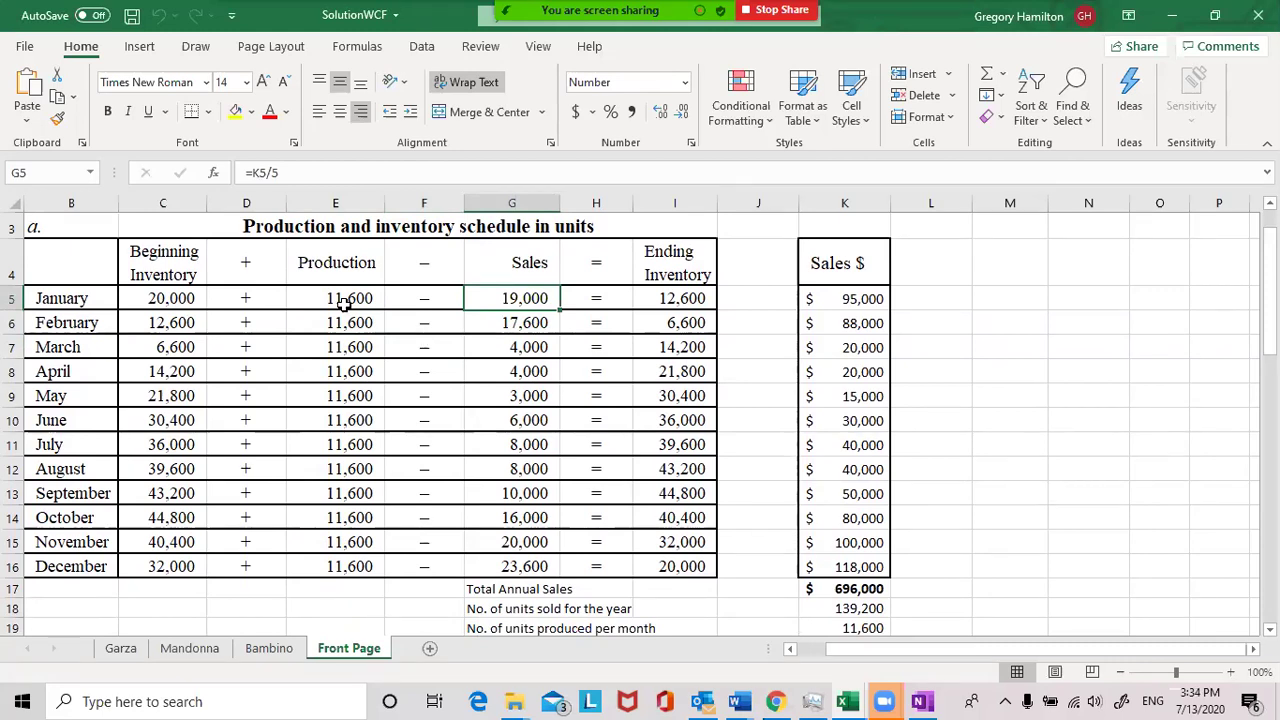
{"action": "left_click", "coordinate": [861, 300]}
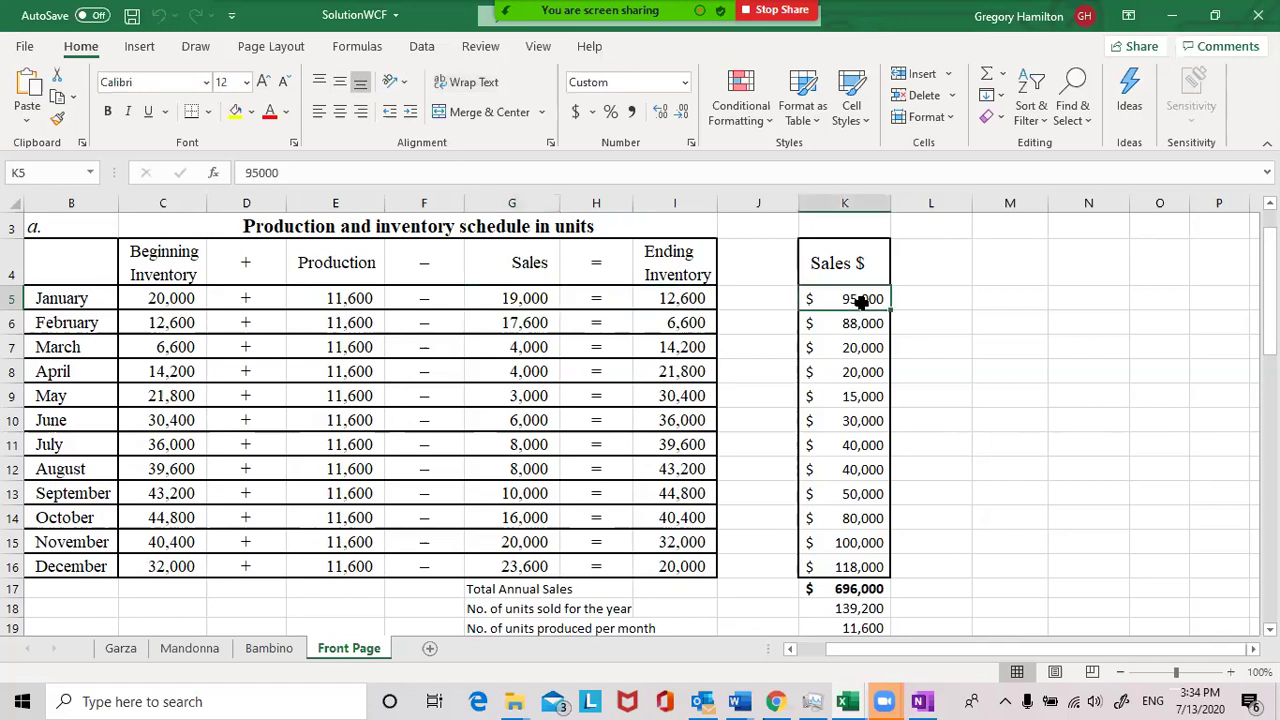
{"action": "left_click", "coordinate": [528, 301]}
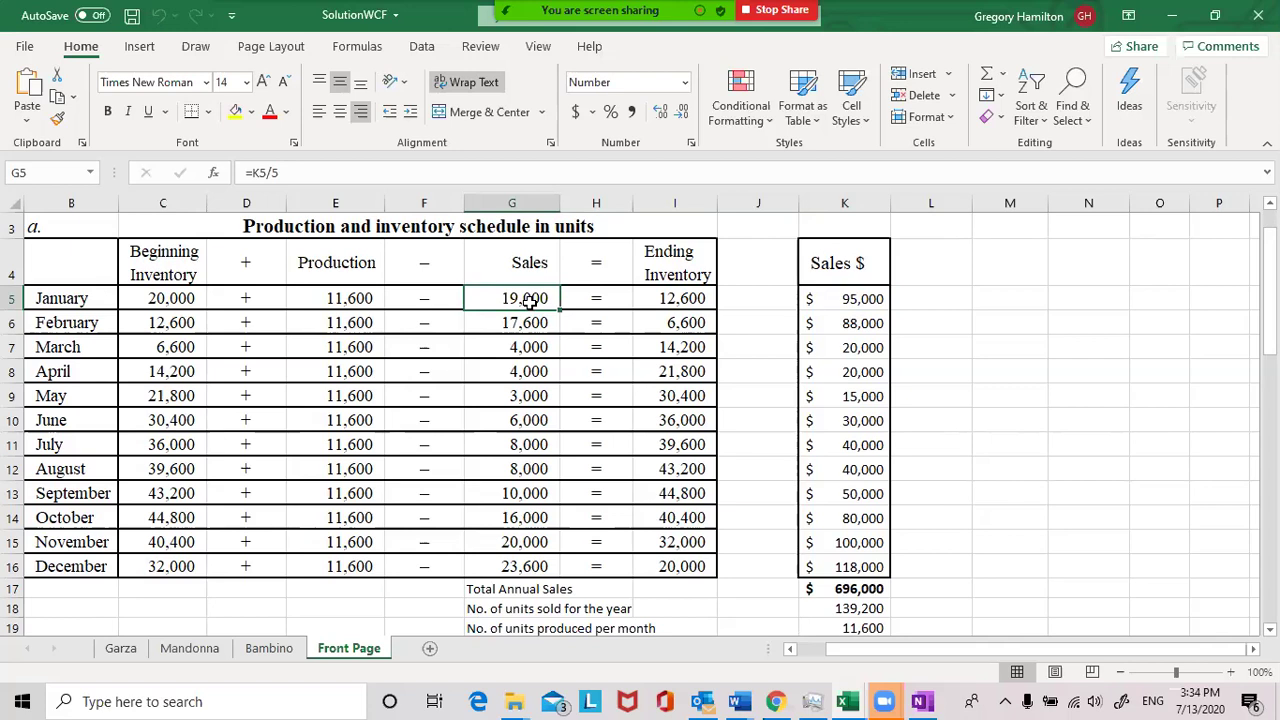
{"action": "left_click", "coordinate": [863, 297]}
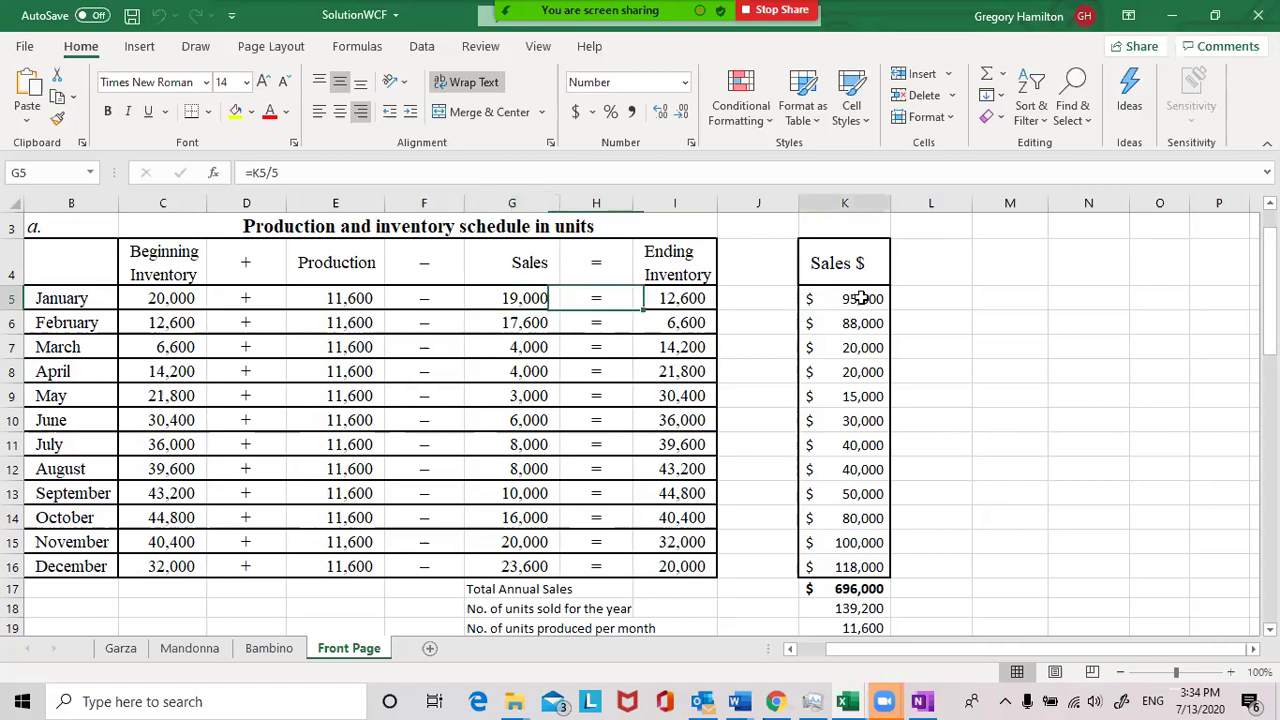
{"action": "left_click", "coordinate": [508, 297]}
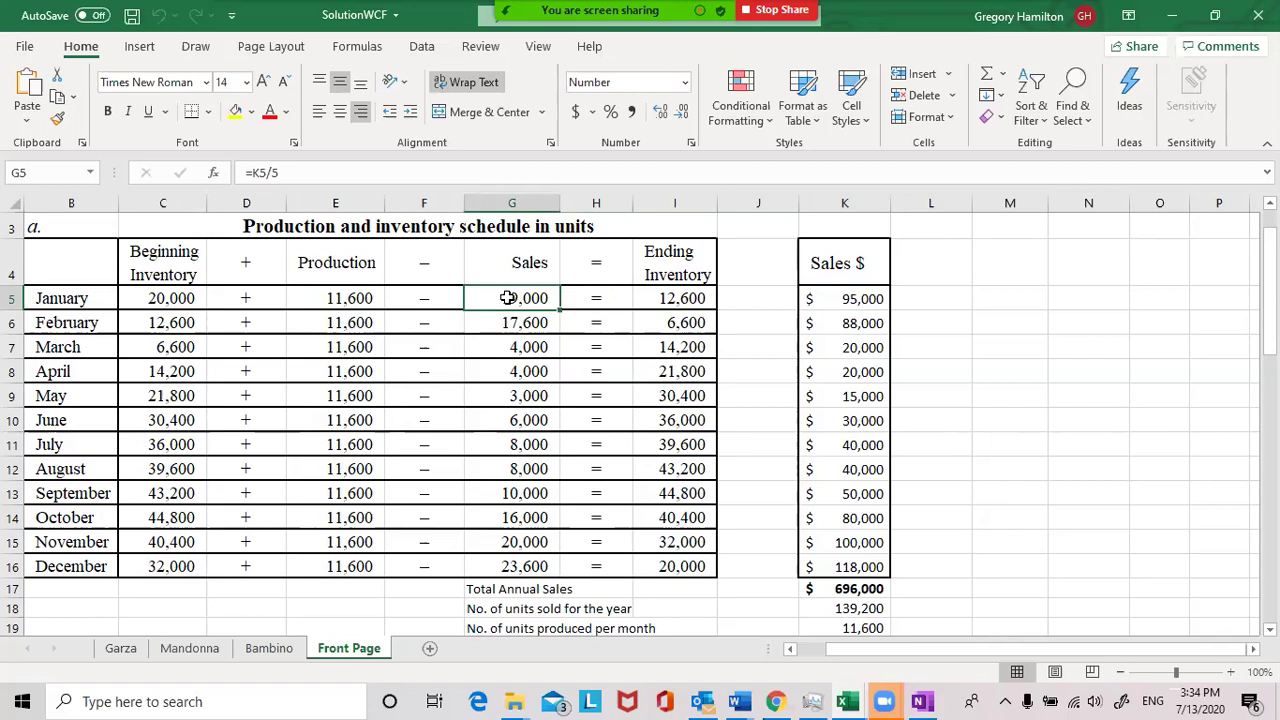
- Check the unit sales formulas month by month down the Sales column of the production and inventory schedule
{"action": "key", "text": "Down"}
{"action": "key", "text": "Down"}
{"action": "key", "text": "Down"}
{"action": "key", "text": "Down"}
{"action": "key", "text": "Down"}
{"action": "key", "text": "Down"}
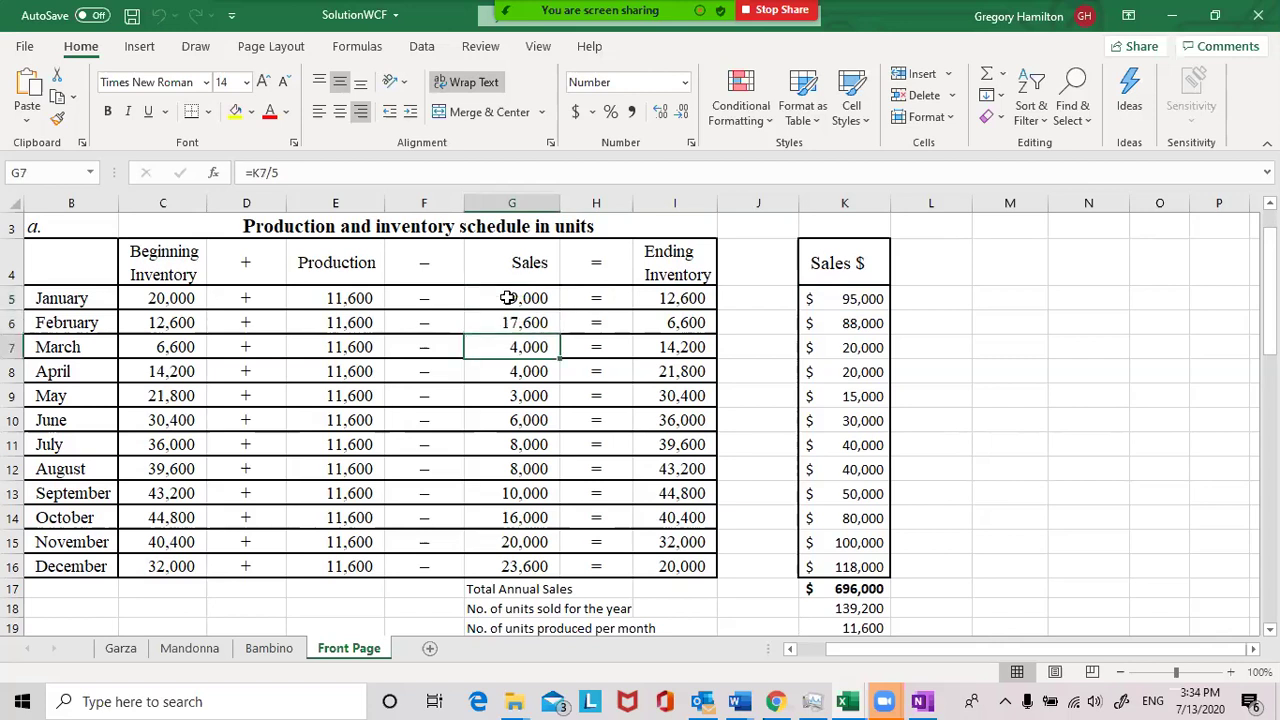
{"action": "key", "text": "Down"}
{"action": "key", "text": "Down"}
{"action": "key", "text": "Down"}
{"action": "key", "text": "Down"}
{"action": "key", "text": "Down"}
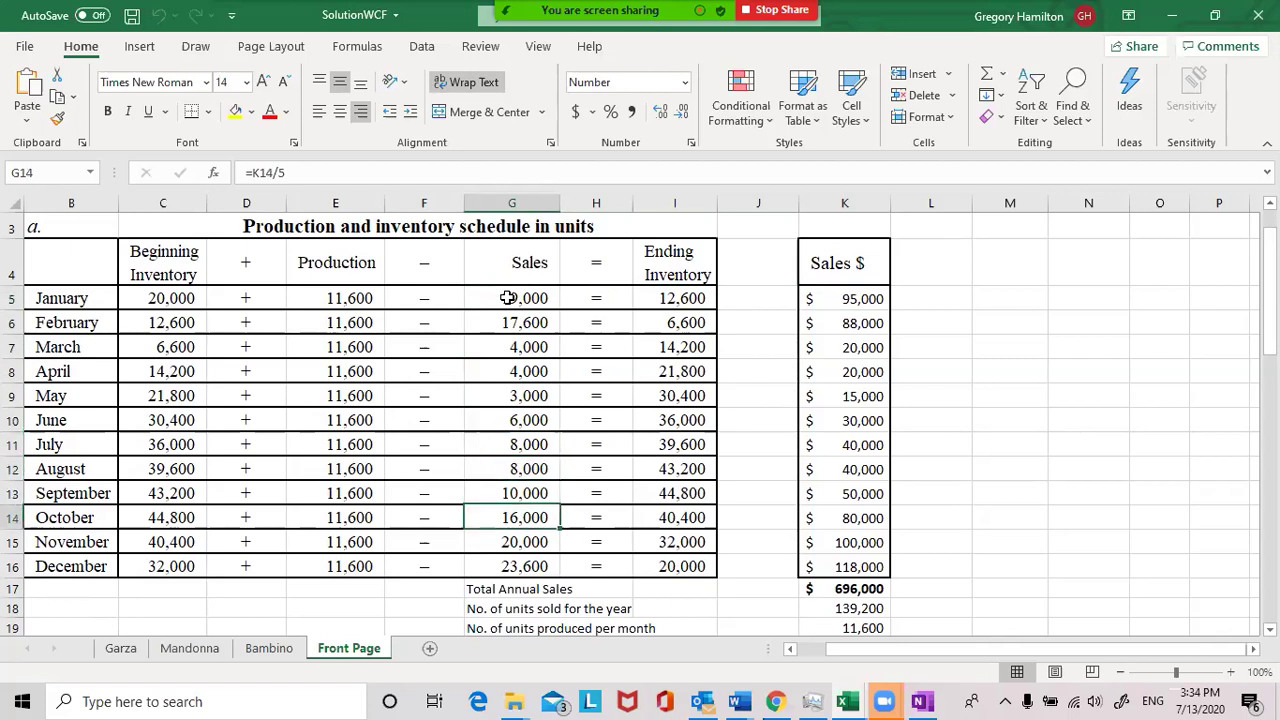
{"action": "key", "text": "Up"}
{"action": "key", "text": "Up"}
{"action": "key", "text": "Up"}
{"action": "key", "text": "Up"}
{"action": "key", "text": "Up"}
{"action": "key", "text": "Up"}
{"action": "key", "text": "Up"}
{"action": "key", "text": "Up"}
{"action": "key", "text": "Up"}
{"action": "key", "text": "Up"}
{"action": "key", "text": "Up"}
{"action": "key", "text": "Up"}
{"action": "key", "text": "Up"}
{"action": "key", "text": "Up"}
{"action": "key", "text": "Up"}
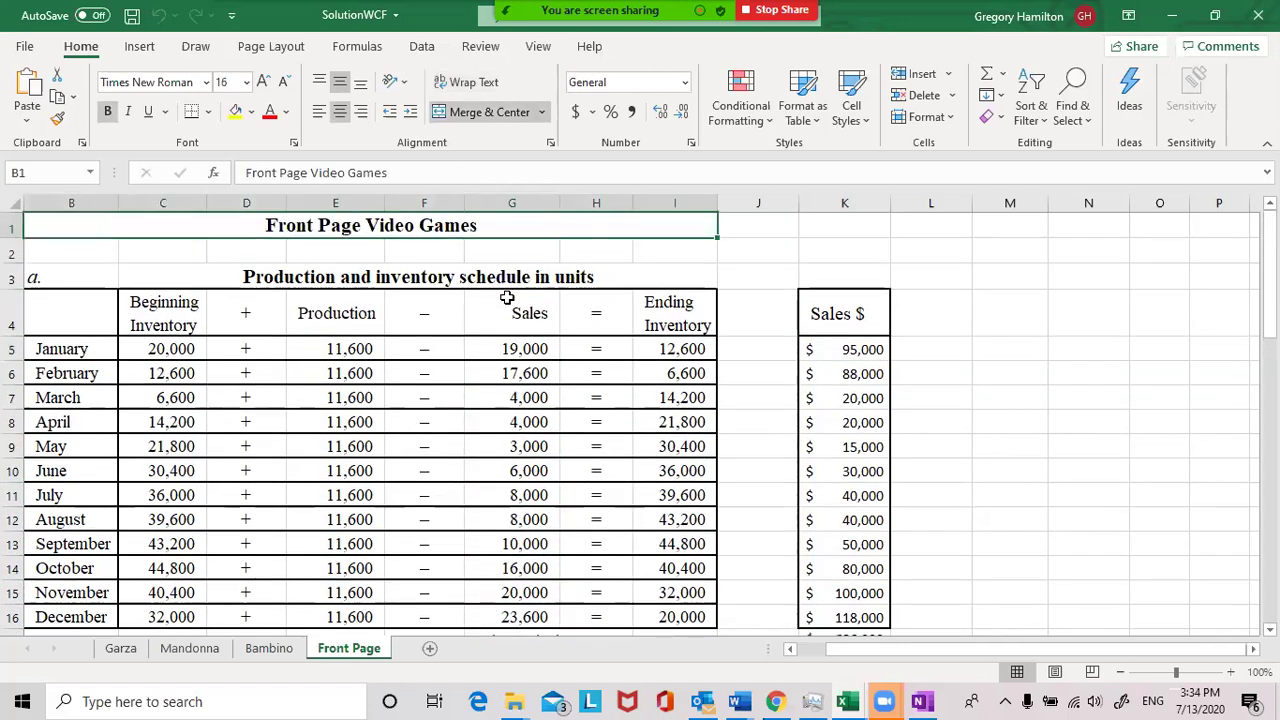
- Examine the January ending inventory formula in the production and inventory schedule
{"action": "key", "text": "Down"}
{"action": "key", "text": "Down"}
{"action": "left_click", "coordinate": [507, 297]}
{"action": "key", "text": "Down"}
{"action": "key", "text": "Right"}
{"action": "key", "text": "Right"}
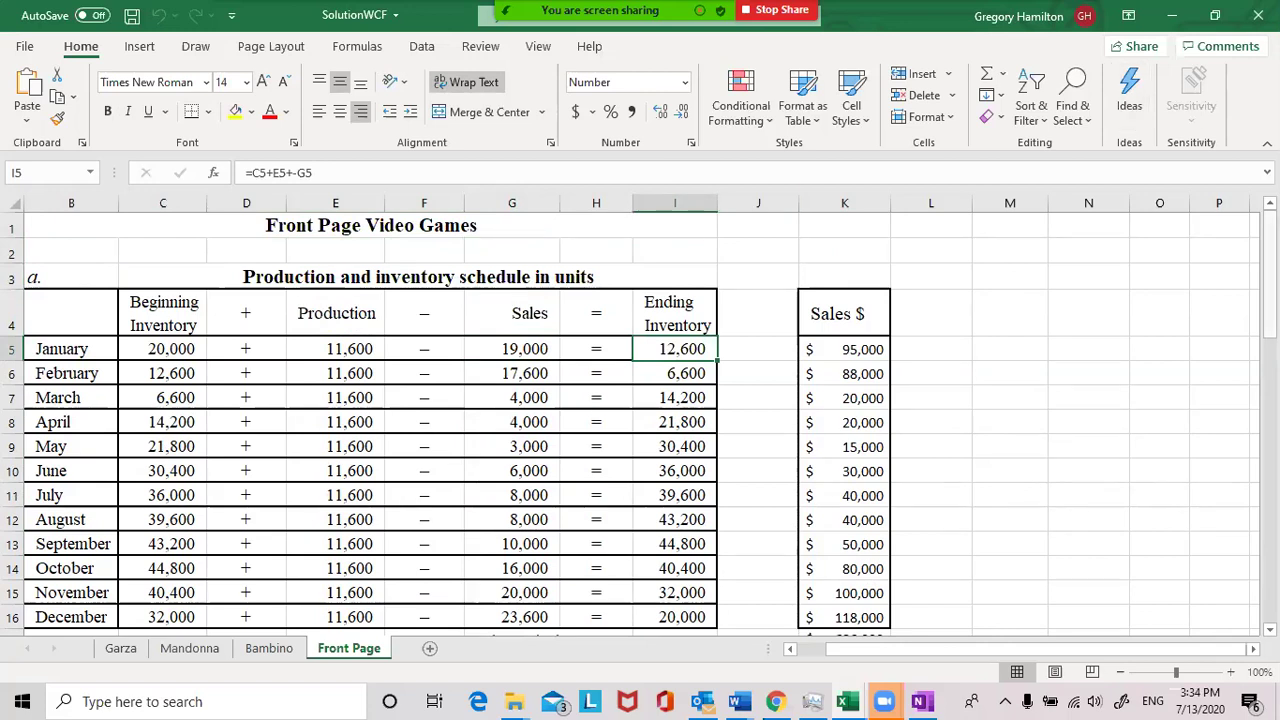
- Examine the formulas for total annual sales, units sold for the year and units produced per month beneath the schedule
{"action": "scroll", "coordinate": [640, 420], "scroll_direction": "down", "scroll_amount": 1}
{"action": "scroll", "coordinate": [640, 420], "scroll_direction": "down", "scroll_amount": 2}
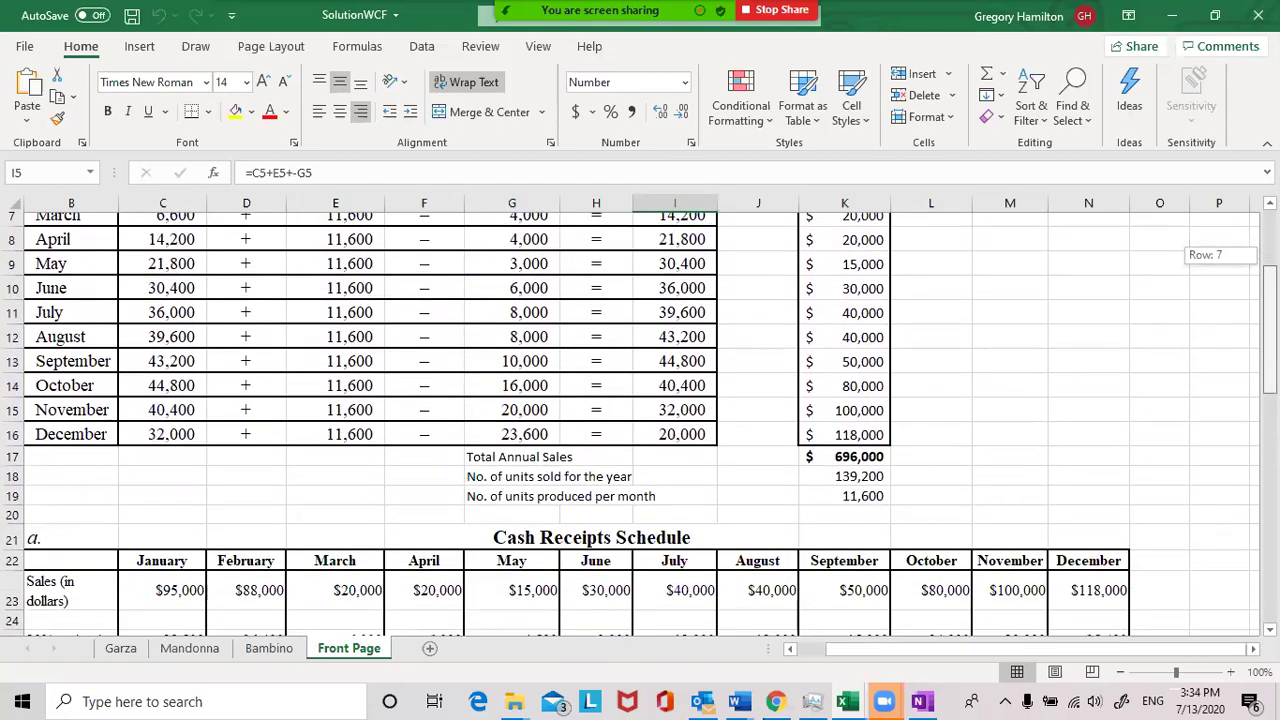
{"action": "scroll", "coordinate": [640, 420], "scroll_direction": "down", "scroll_amount": 1}
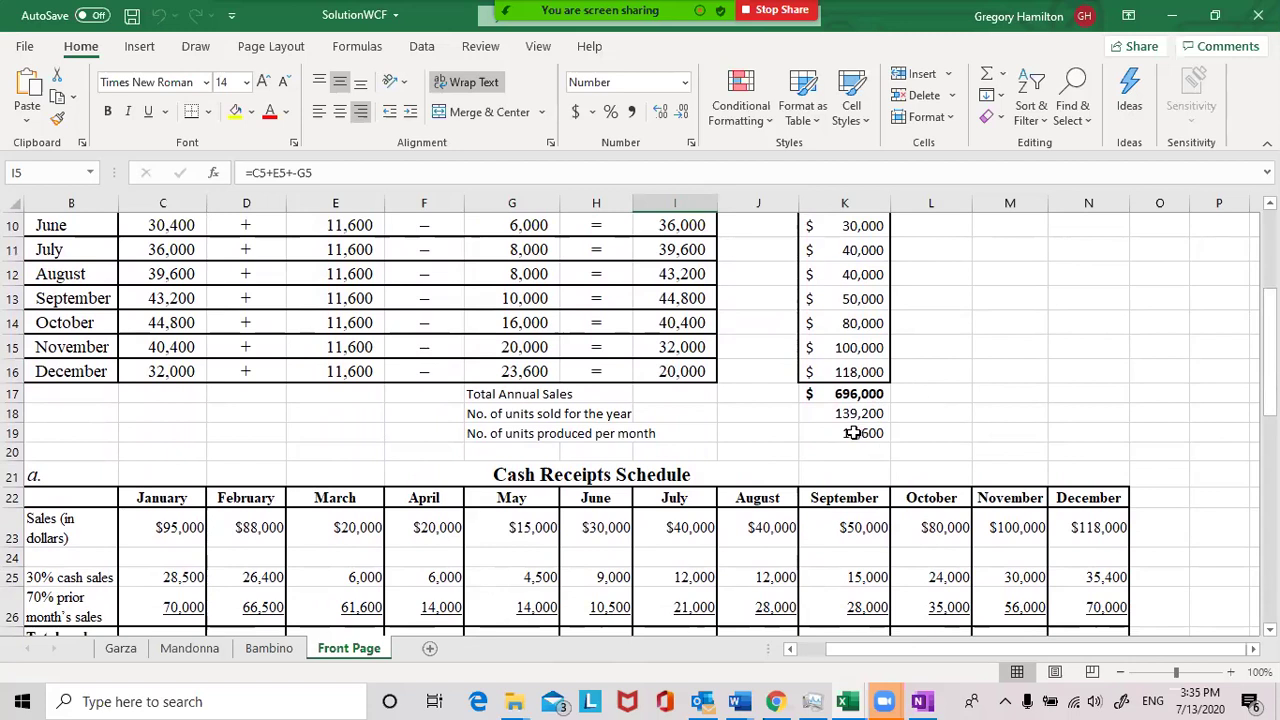
{"action": "left_click", "coordinate": [524, 375]}
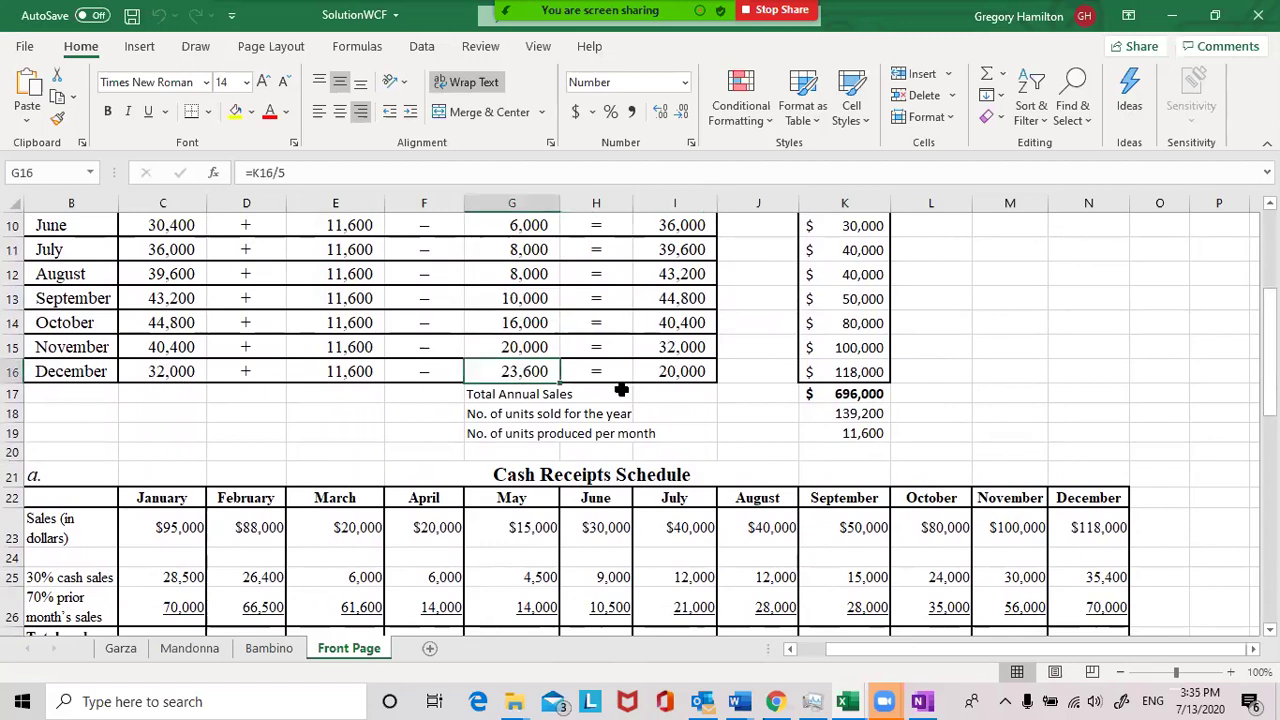
{"action": "left_click", "coordinate": [860, 416]}
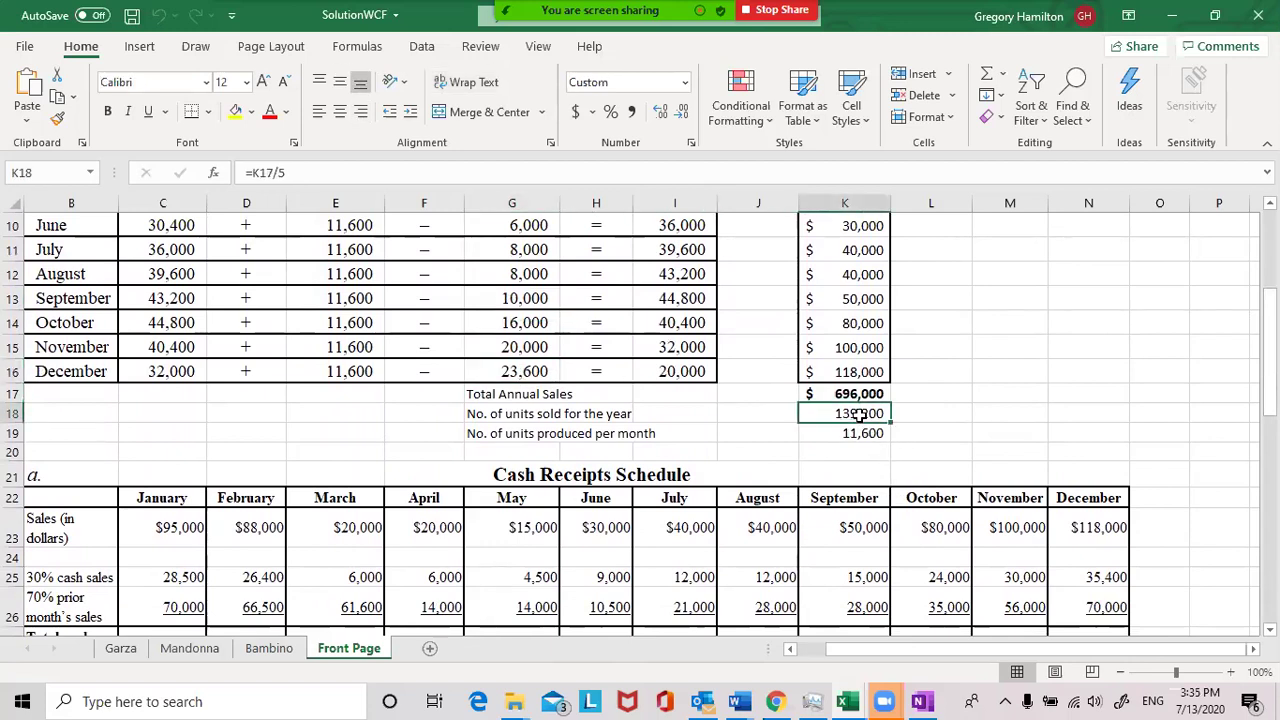
{"action": "left_click", "coordinate": [848, 394]}
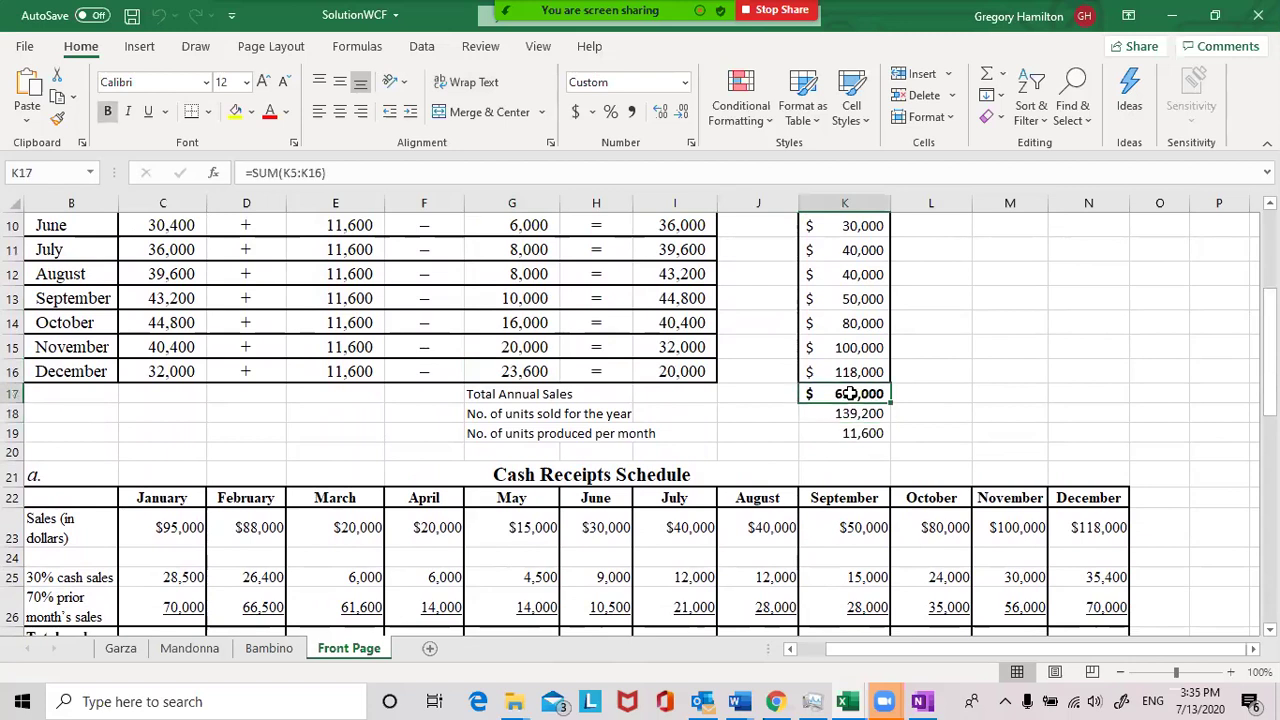
{"action": "left_click", "coordinate": [862, 413]}
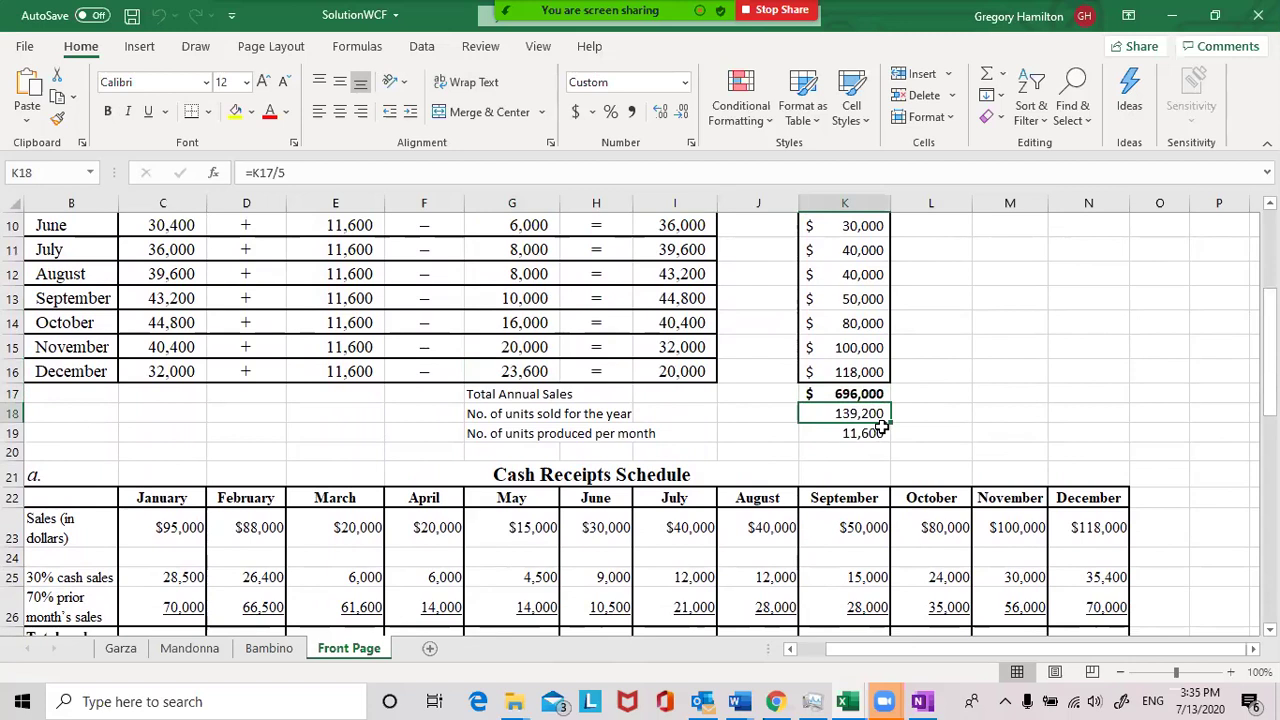
{"action": "left_click", "coordinate": [866, 433]}
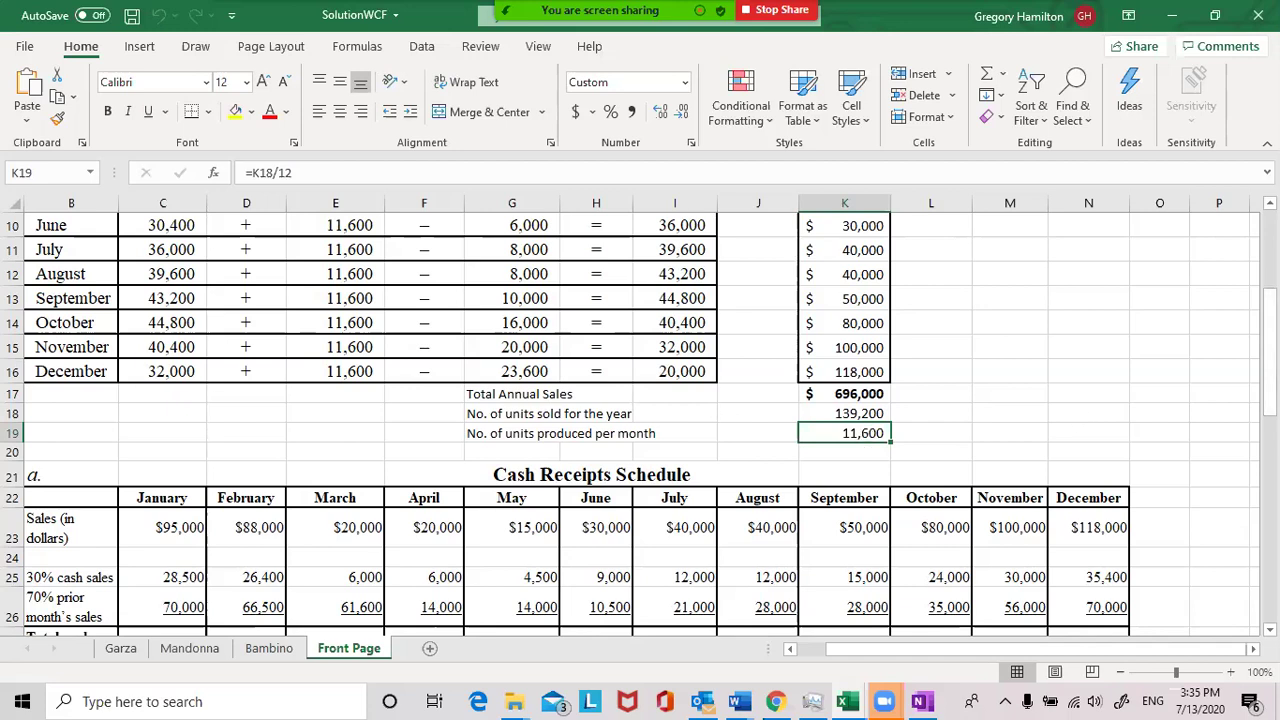
- Switch to the WorkingCapitalFinancingDecision document in Word and read problem 6's cash and credit sales terms and requirements a to d
{"action": "left_click_drag", "start_coordinate": [1269, 378], "coordinate": [1269, 387]}
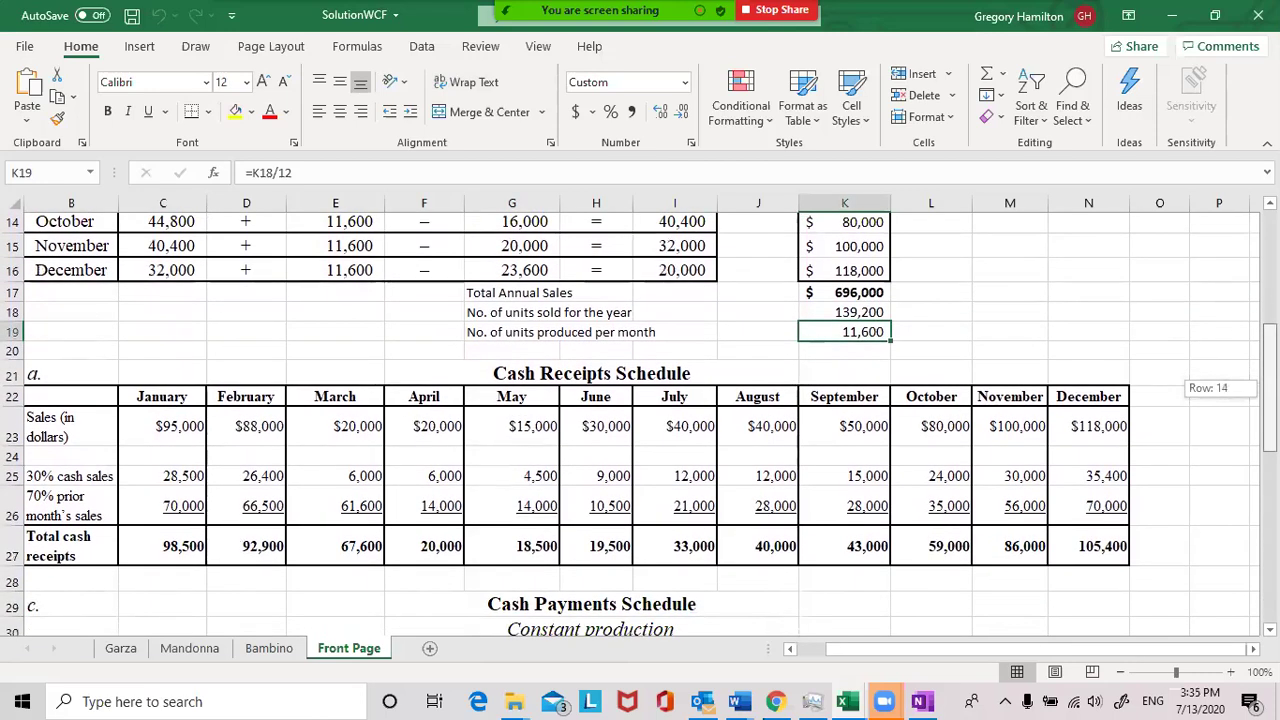
{"action": "left_click_drag", "start_coordinate": [1269, 387], "coordinate": [1269, 389]}
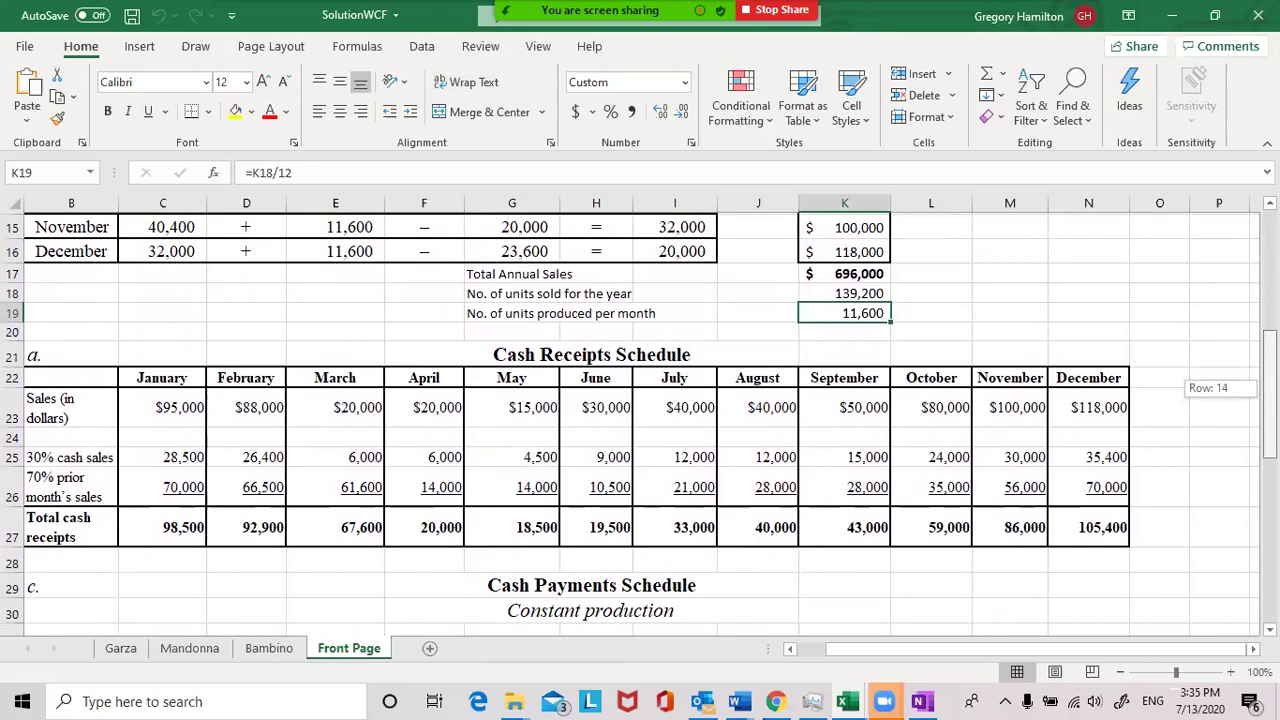
{"action": "left_click_drag", "start_coordinate": [1269, 389], "coordinate": [1269, 391]}
{"action": "mouse_move", "coordinate": [745, 700]}
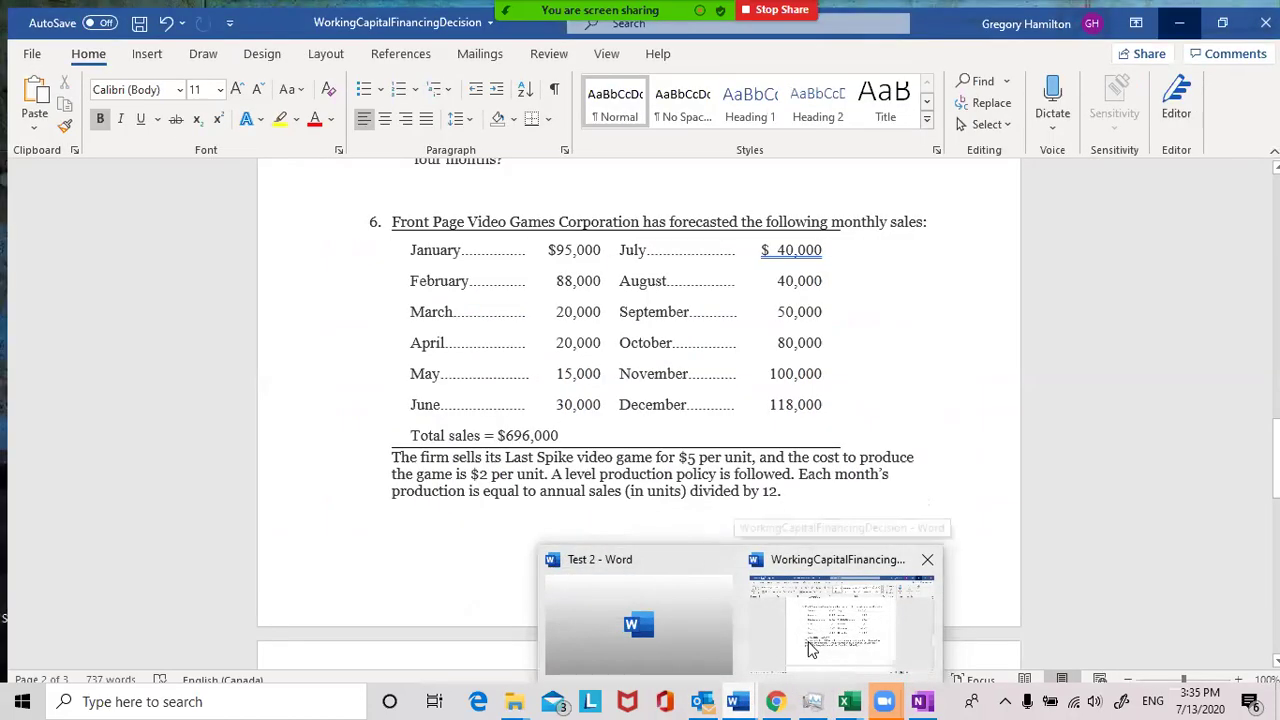
{"action": "left_click", "coordinate": [810, 648]}
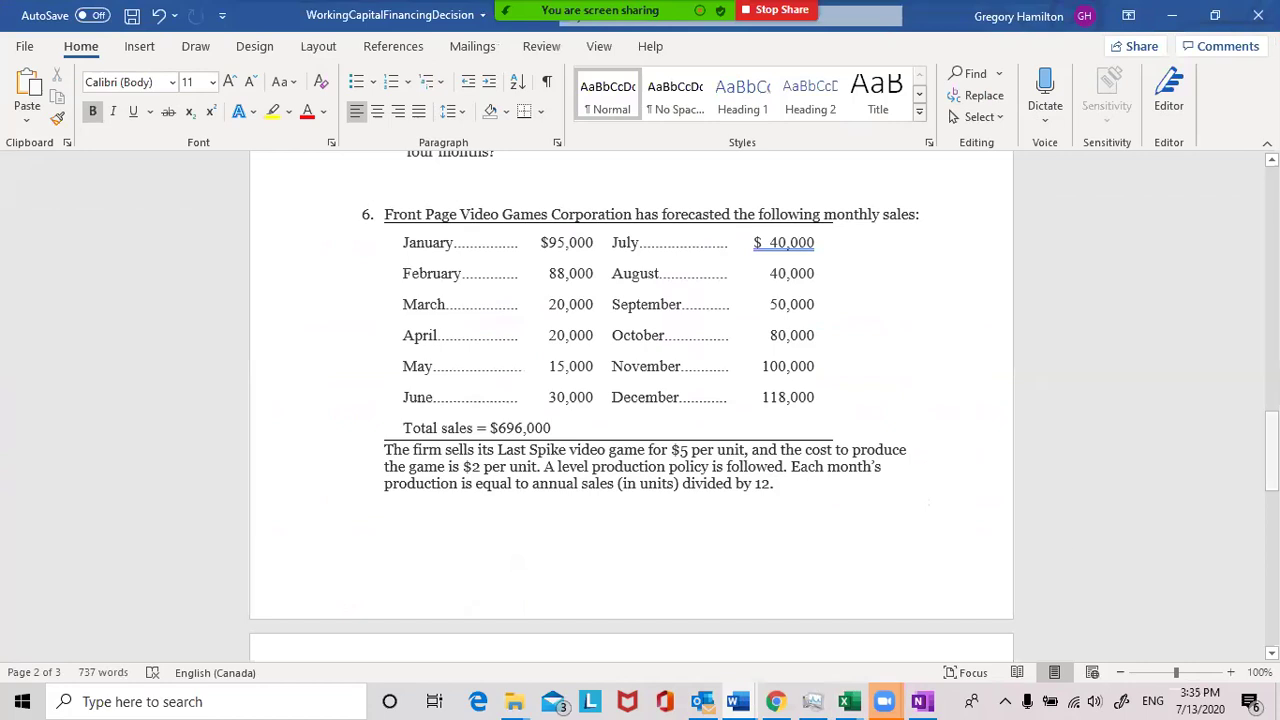
{"action": "left_click_drag", "start_coordinate": [1271, 450], "coordinate": [1271, 496]}
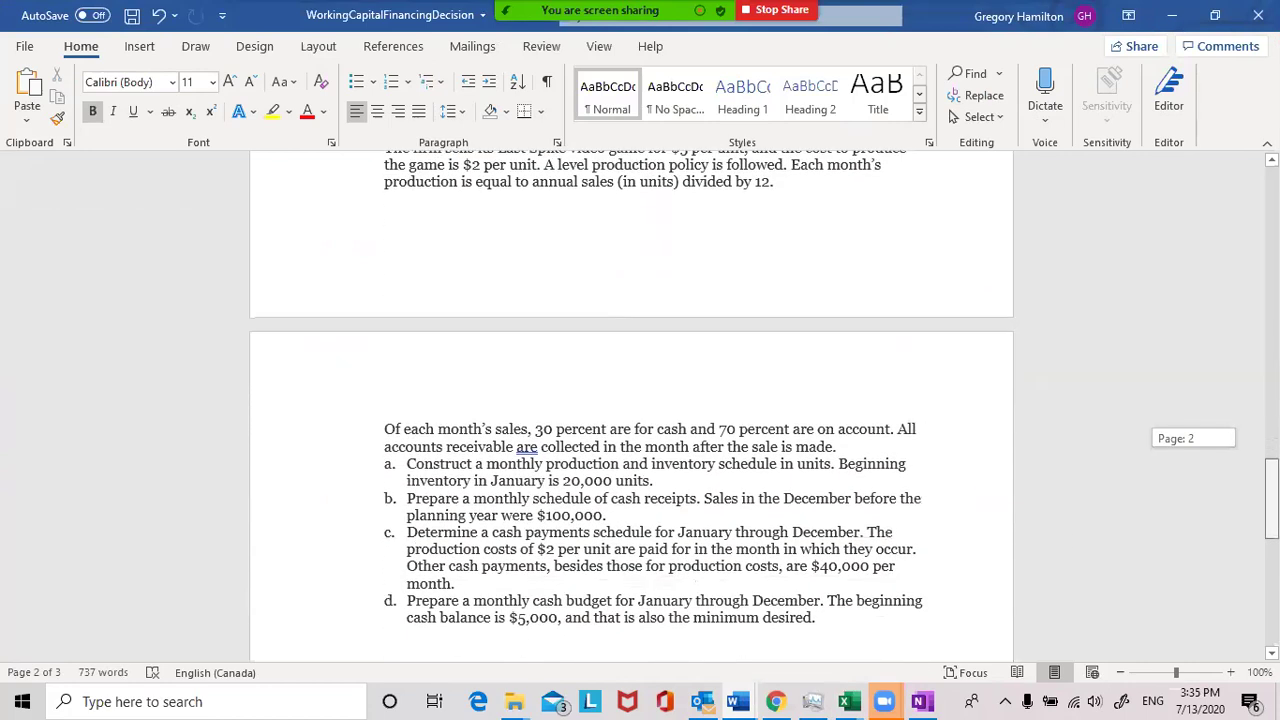
{"action": "left_click_drag", "start_coordinate": [1271, 496], "coordinate": [1271, 496]}
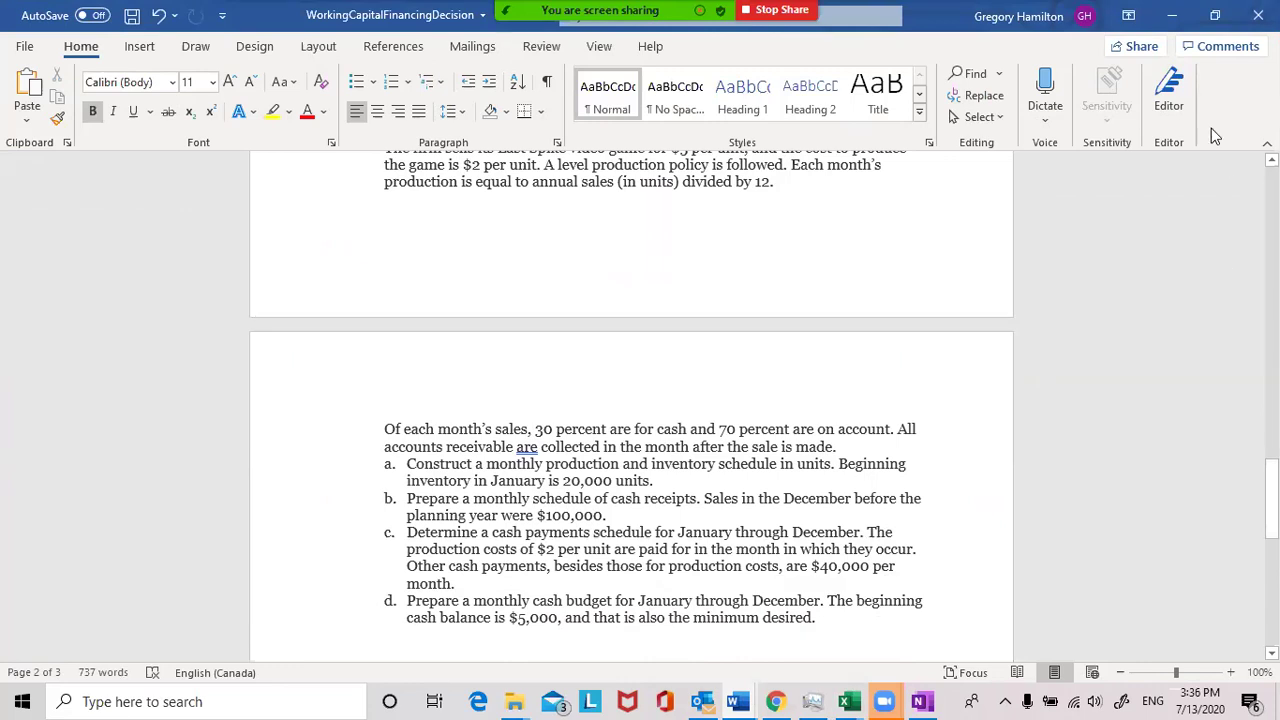
- Return to the SolutionWCF workbook in Excel and review the January to December sales row of the Cash Receipts Schedule
{"action": "left_click", "coordinate": [1172, 22]}
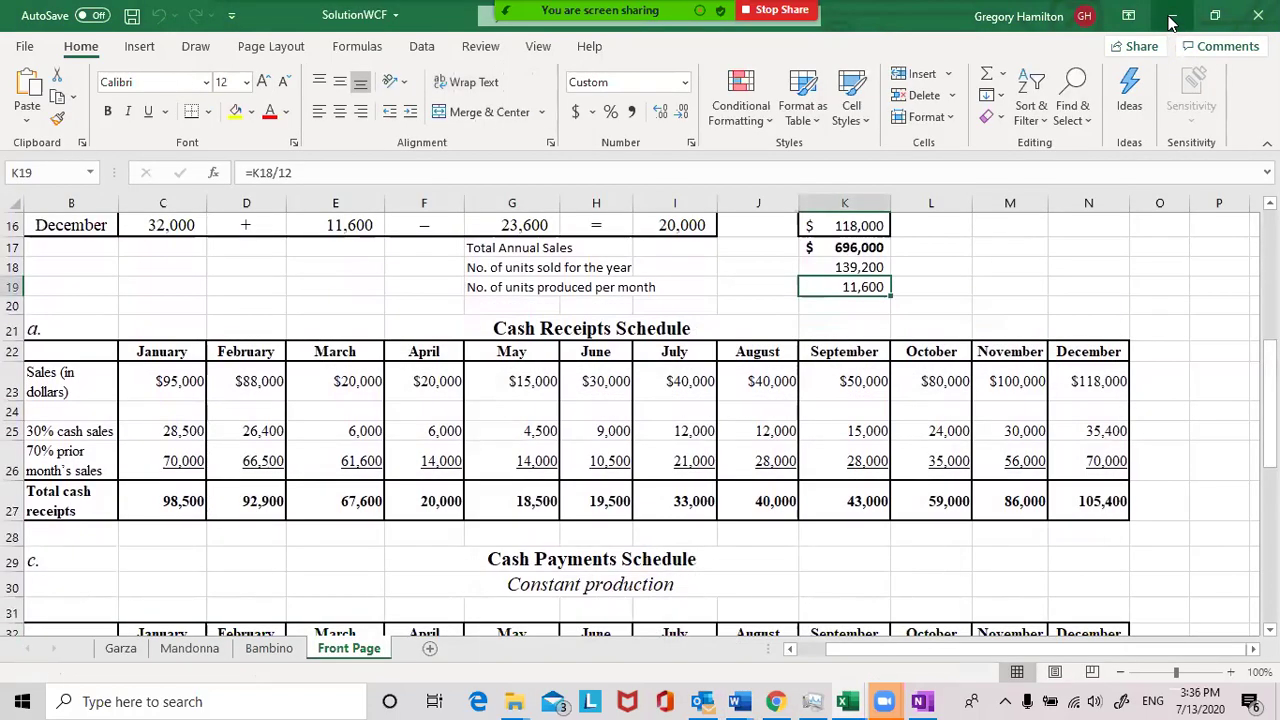
{"action": "left_click", "coordinate": [172, 390]}
{"action": "key", "text": "Right"}
{"action": "key", "text": "Right"}
{"action": "key", "text": "Right"}
{"action": "key", "text": "Right"}
{"action": "key", "text": "Right"}
{"action": "key", "text": "Right"}
{"action": "key", "text": "Right"}
{"action": "key", "text": "Right"}
{"action": "key", "text": "Right"}
{"action": "key", "text": "Right"}
{"action": "key", "text": "Right"}
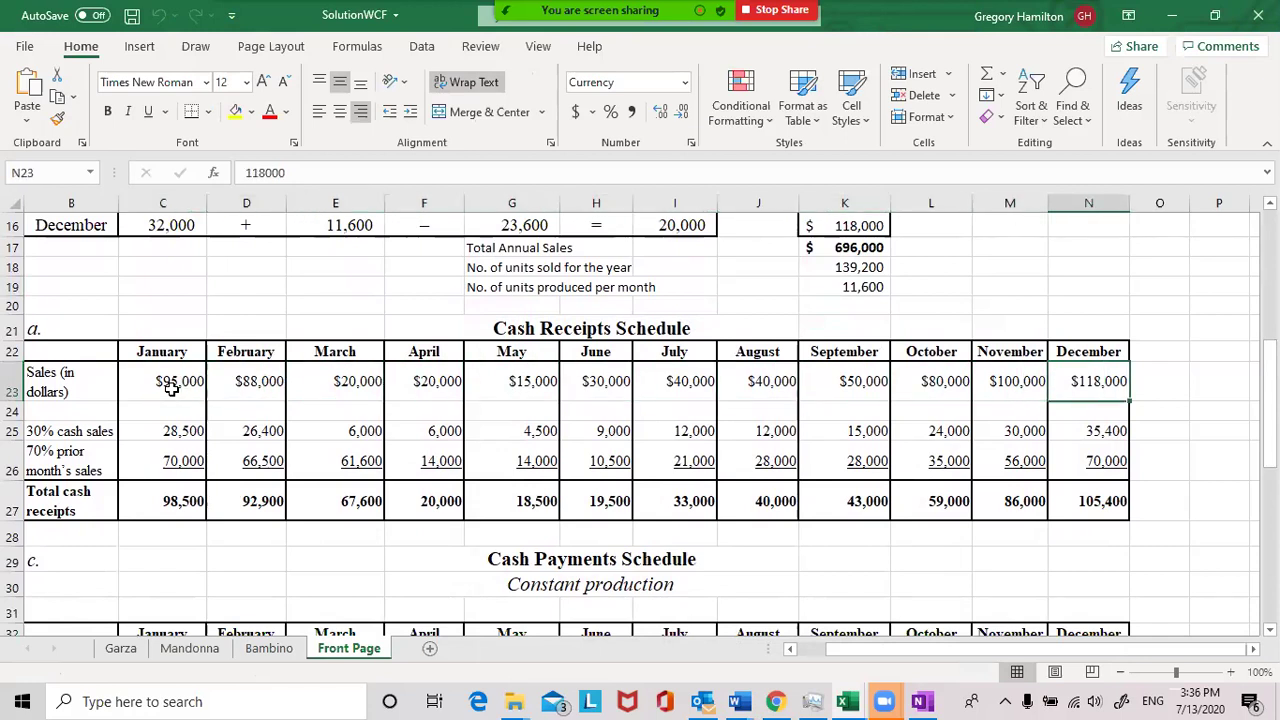
{"action": "key", "text": "Home"}
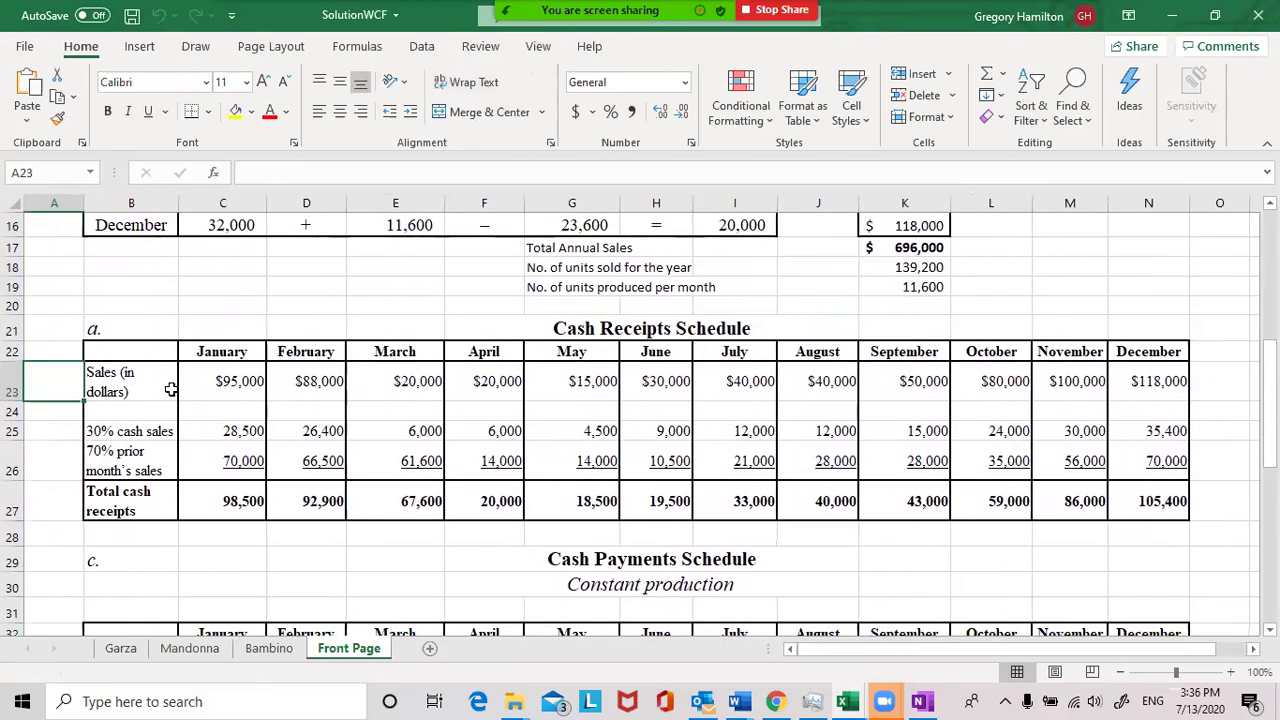
{"action": "key", "text": "Right"}
{"action": "key", "text": "Right"}
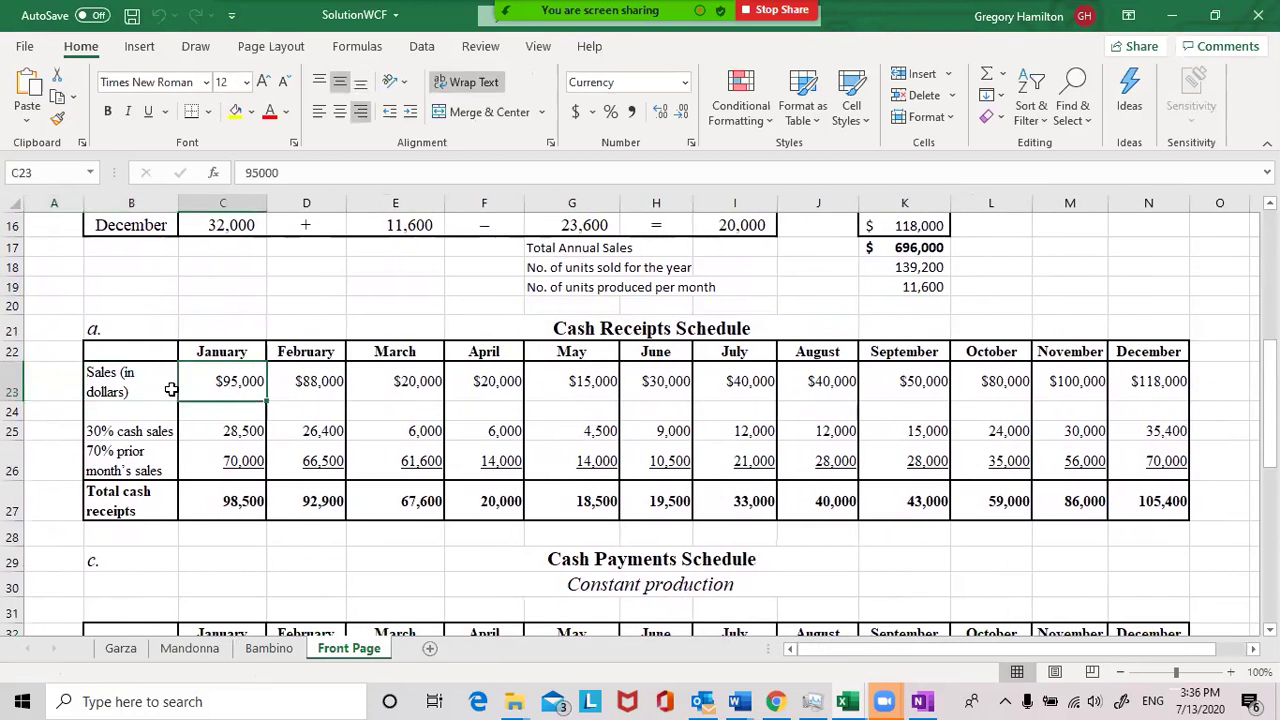
- Examine January's 30% cash sales and 70% prior month's sales, and check their sum against total cash receipts
{"action": "key", "text": "Down"}
{"action": "key", "text": "Down"}
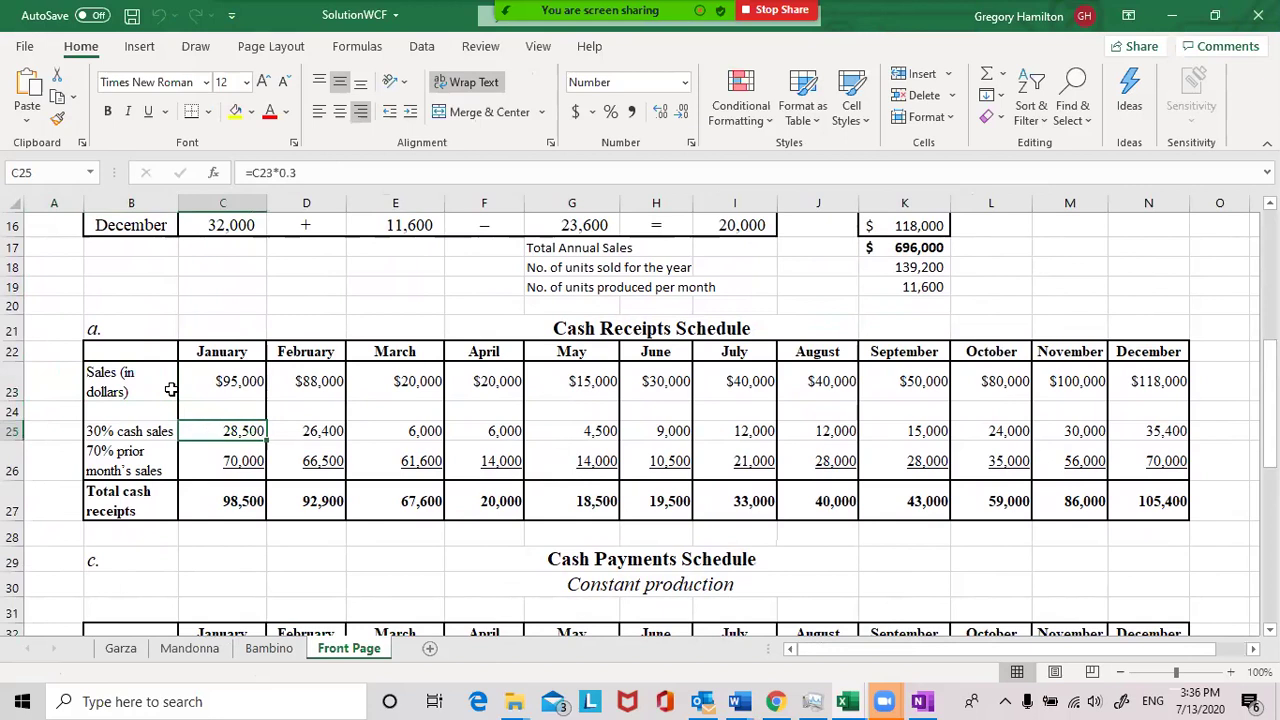
{"action": "key", "text": "Down"}
{"action": "key", "text": "Up"}
{"action": "left_click", "coordinate": [237, 465]}
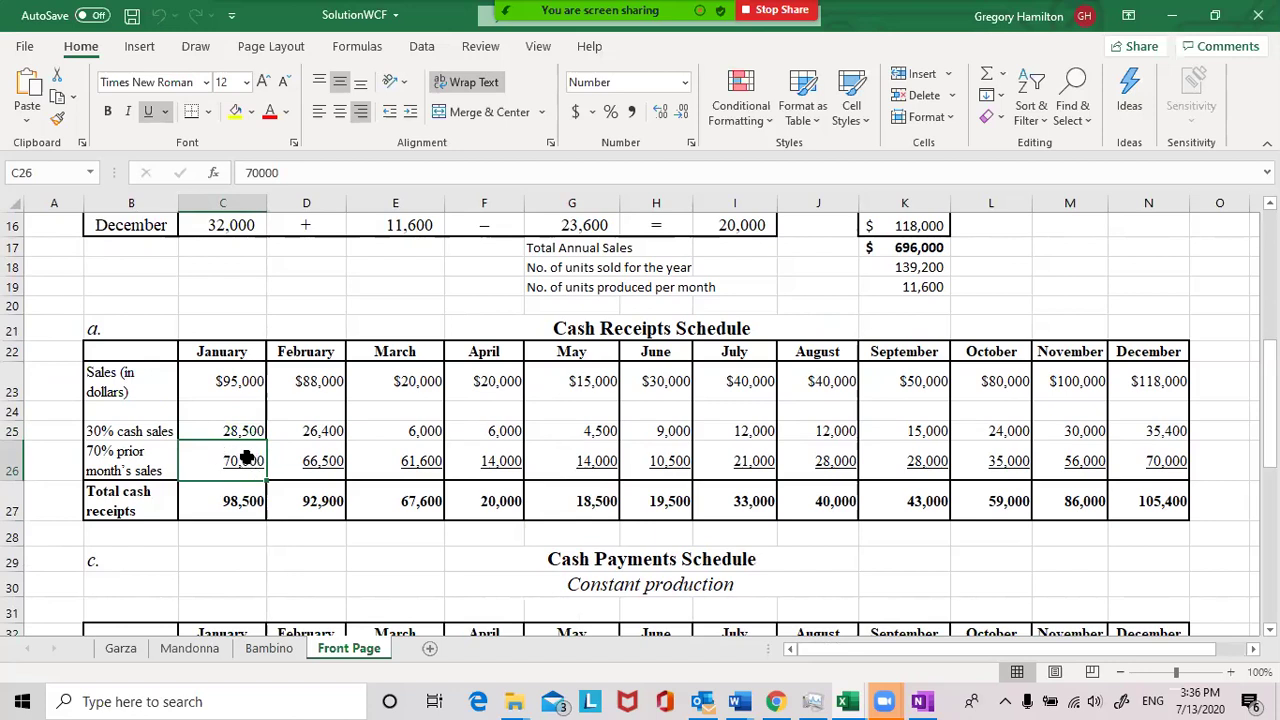
{"action": "left_click", "coordinate": [221, 429]}
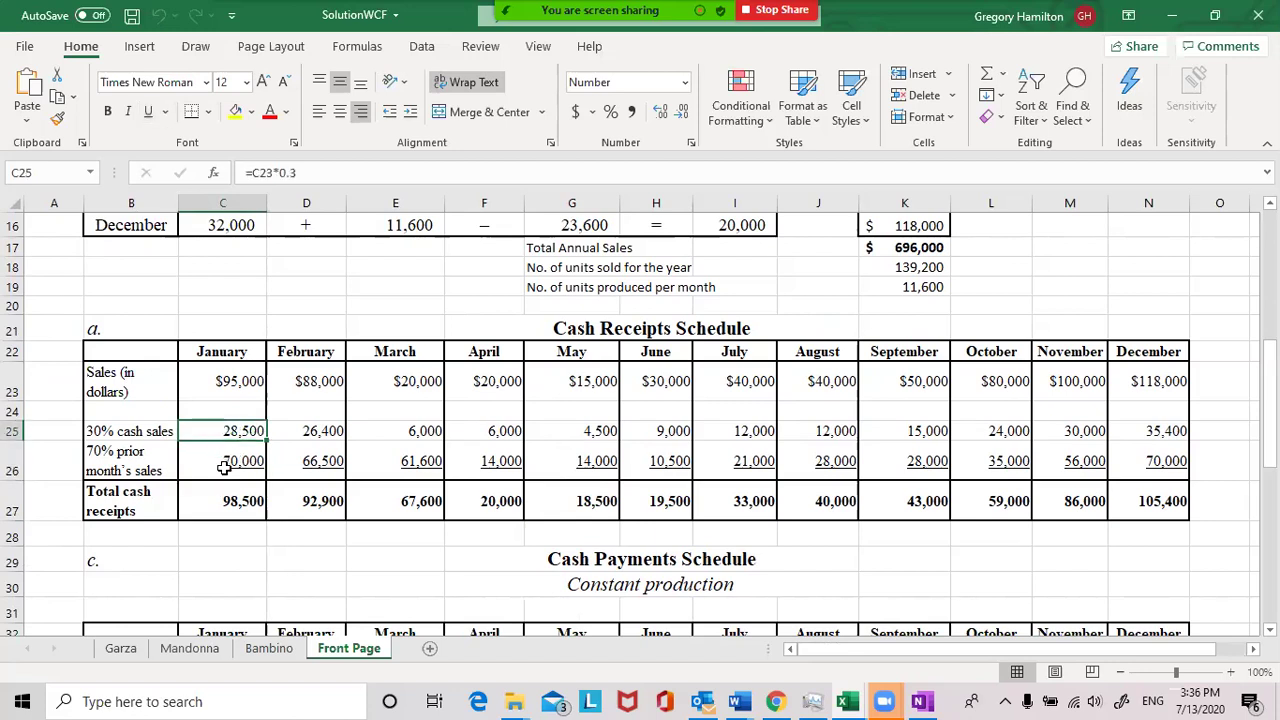
{"action": "left_click", "coordinate": [224, 466]}
{"action": "left_click_drag", "start_coordinate": [228, 430], "coordinate": [229, 463]}
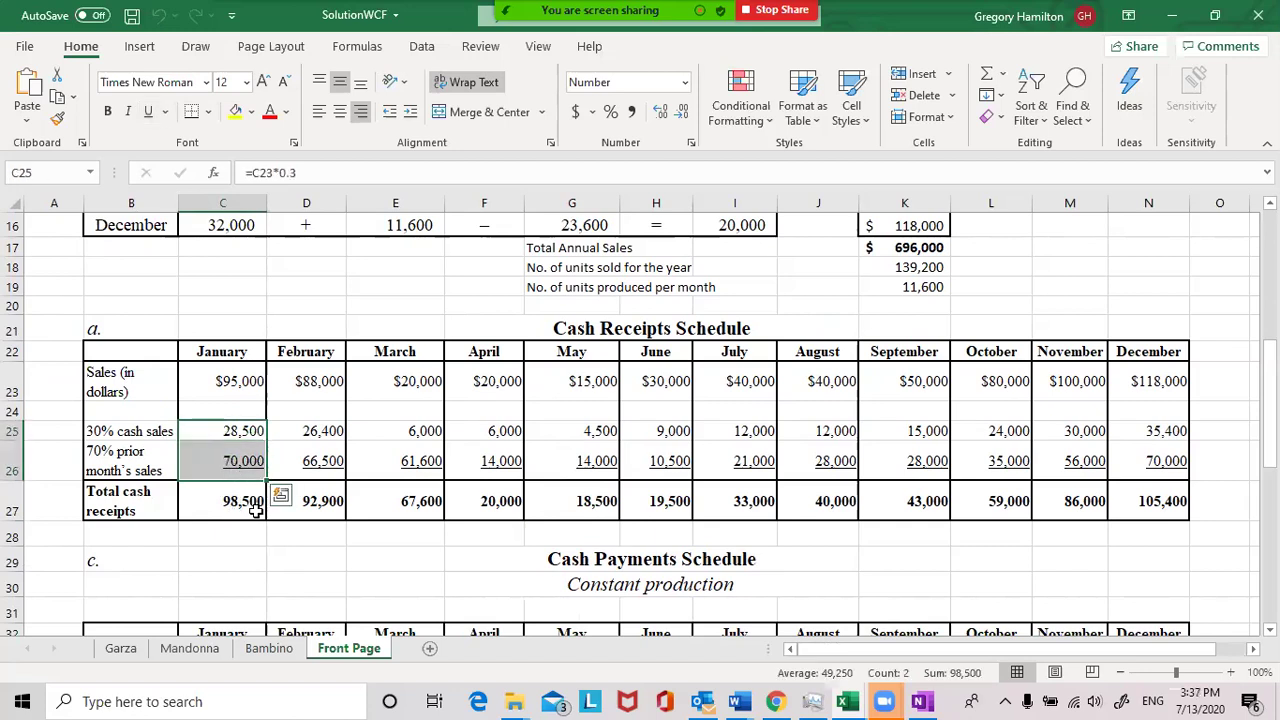
- Trace February's 30% cash sales, 70% collection of January's sales and total cash receipts formulas
{"action": "left_click", "coordinate": [323, 431]}
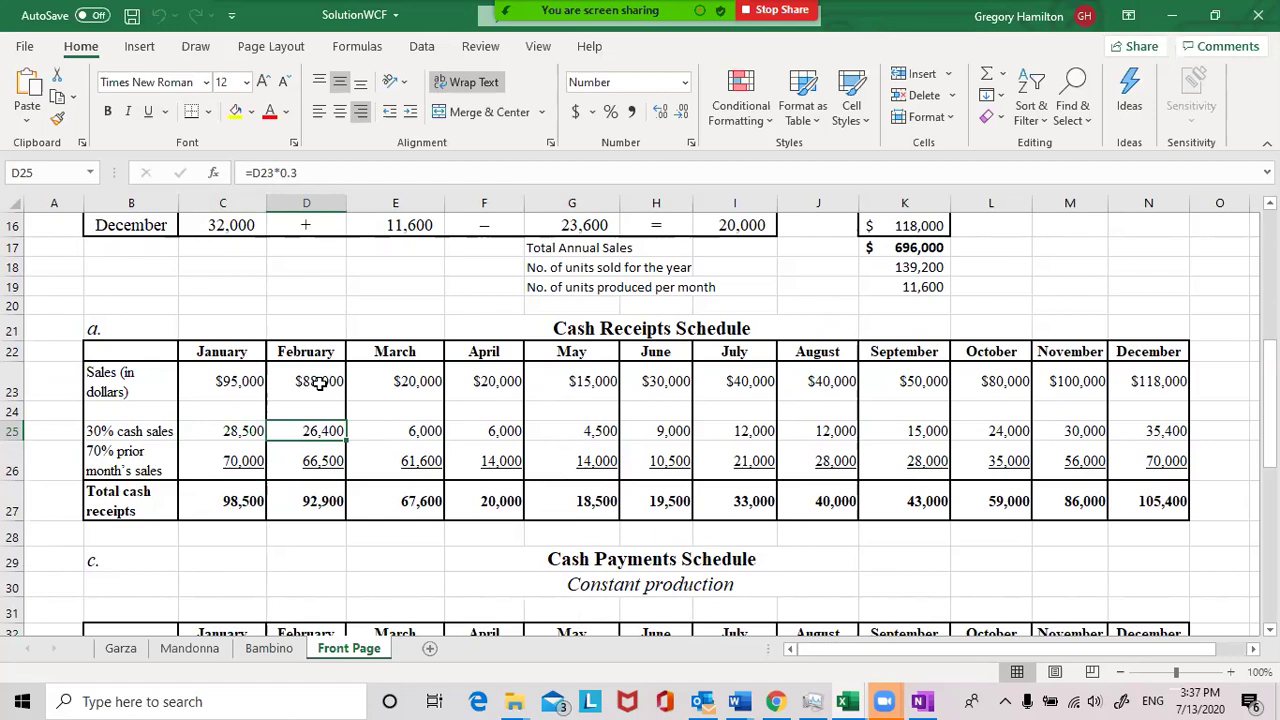
{"action": "left_click", "coordinate": [316, 465]}
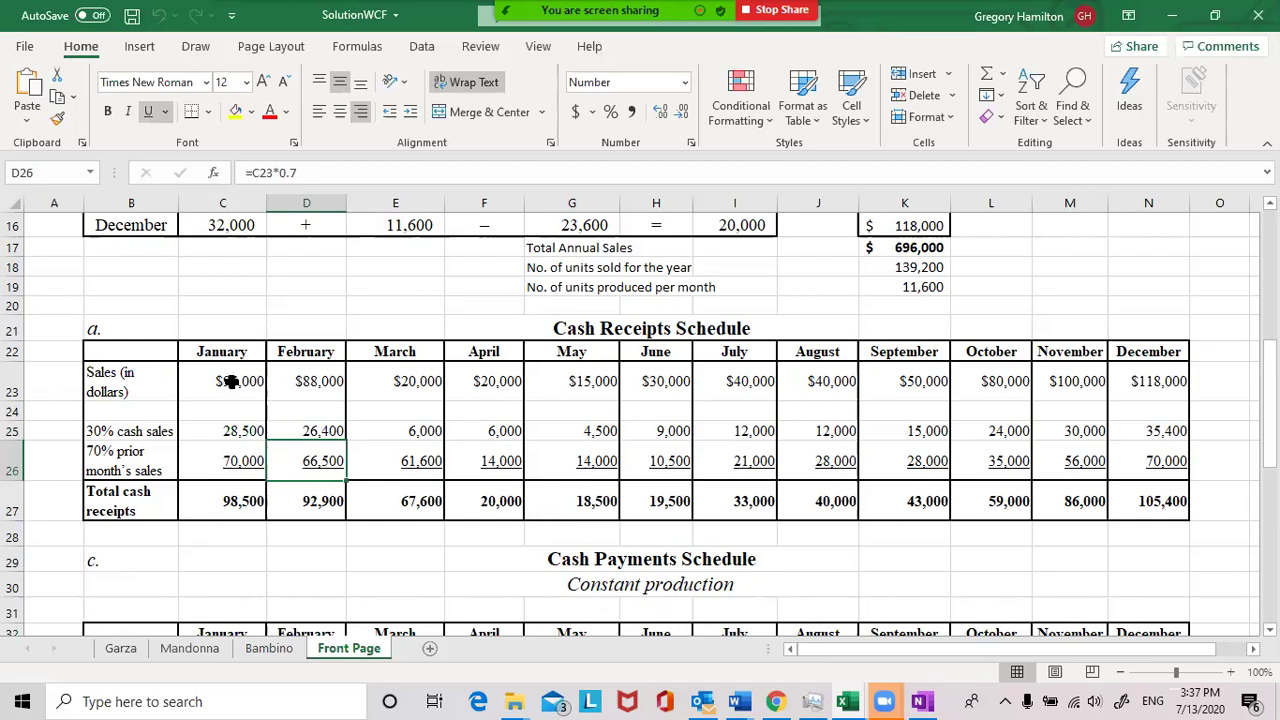
{"action": "left_click", "coordinate": [228, 383]}
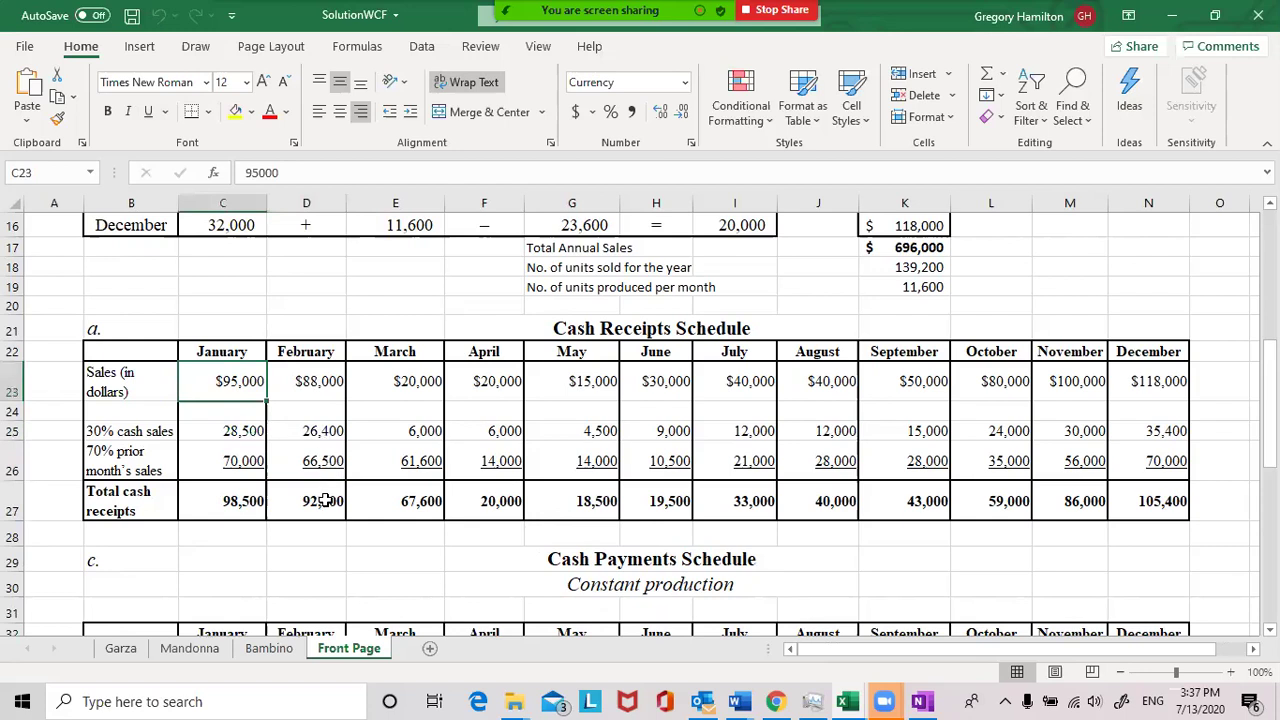
{"action": "left_click", "coordinate": [322, 500]}
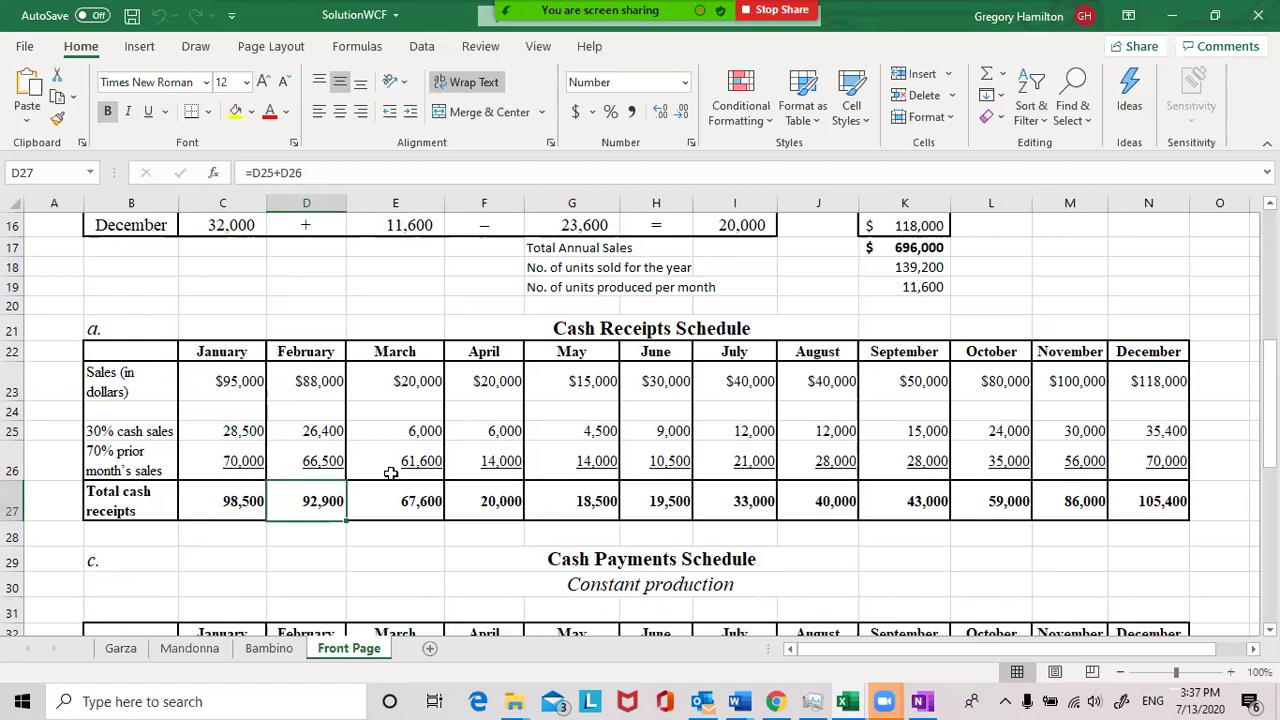
- Check March's 30% cash sales and 70% prior month's sales formulas in the Cash Receipts Schedule
{"action": "left_click", "coordinate": [414, 431]}
{"action": "left_click", "coordinate": [417, 460]}
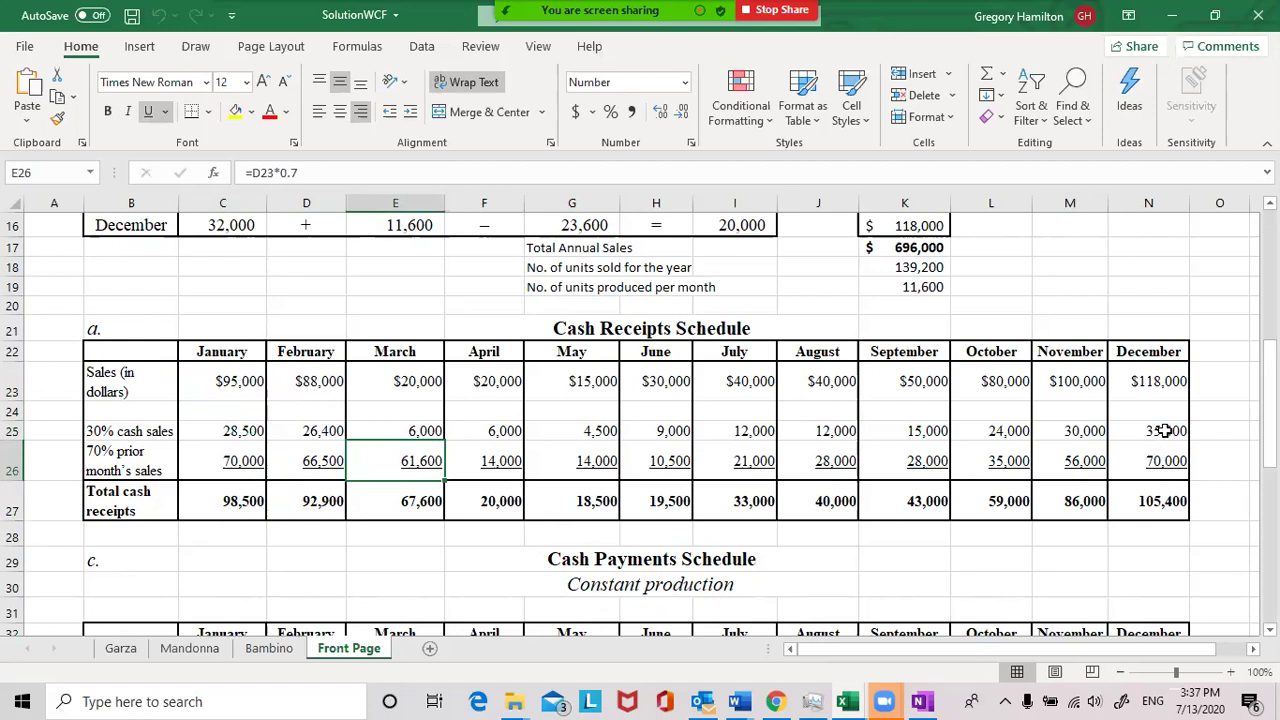
- Review the 11,600 units × $2 row of the Cash Payments Schedule from January through December
{"action": "left_click_drag", "start_coordinate": [1270, 404], "coordinate": [1270, 445]}
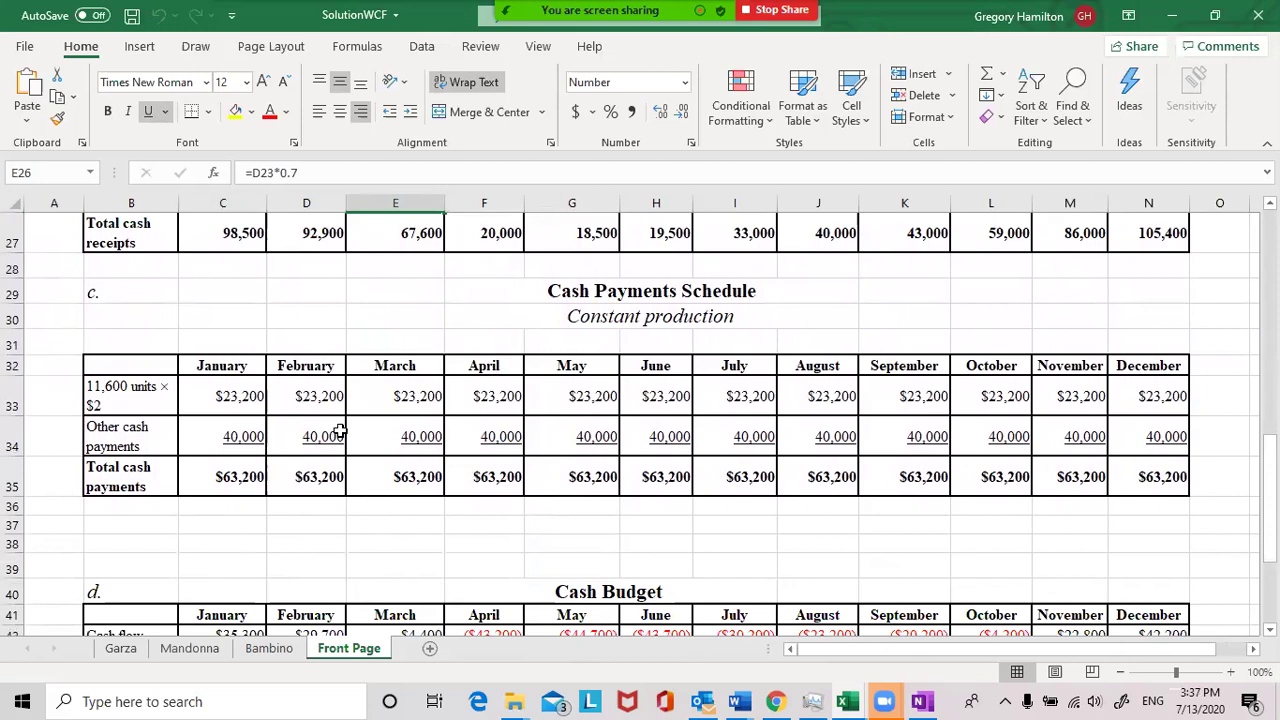
{"action": "left_click", "coordinate": [110, 393]}
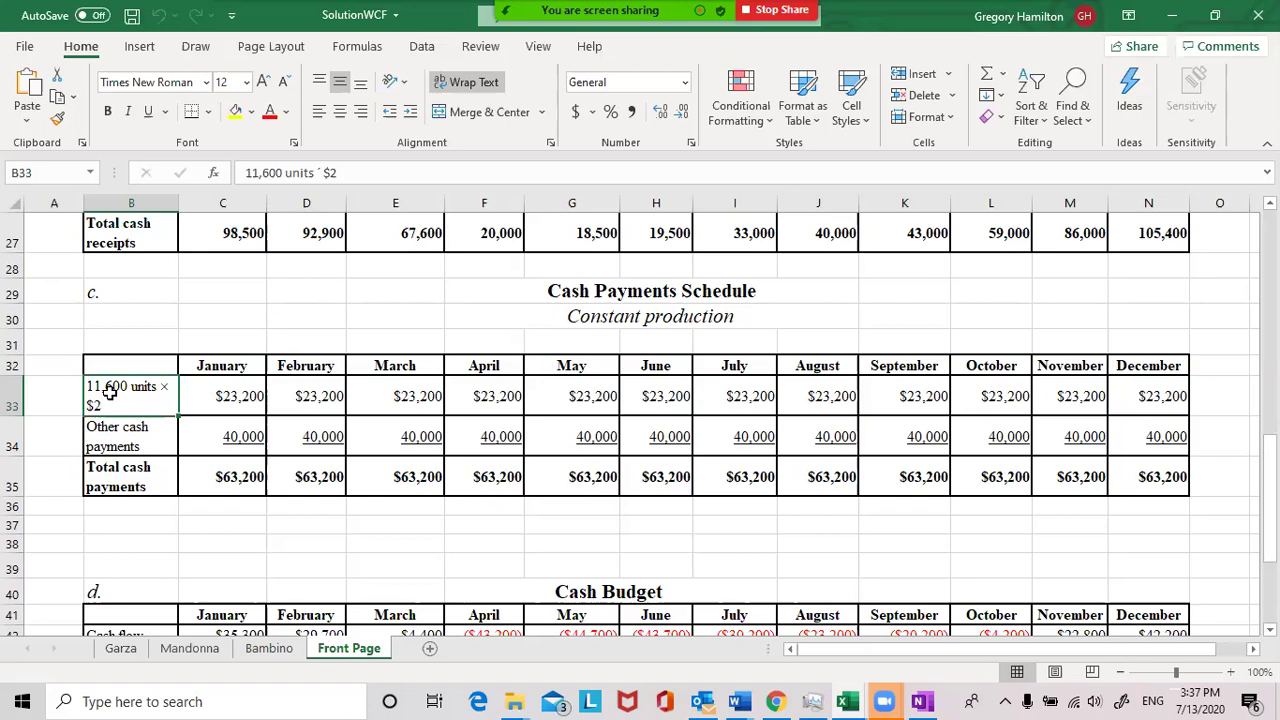
{"action": "left_click", "coordinate": [224, 398]}
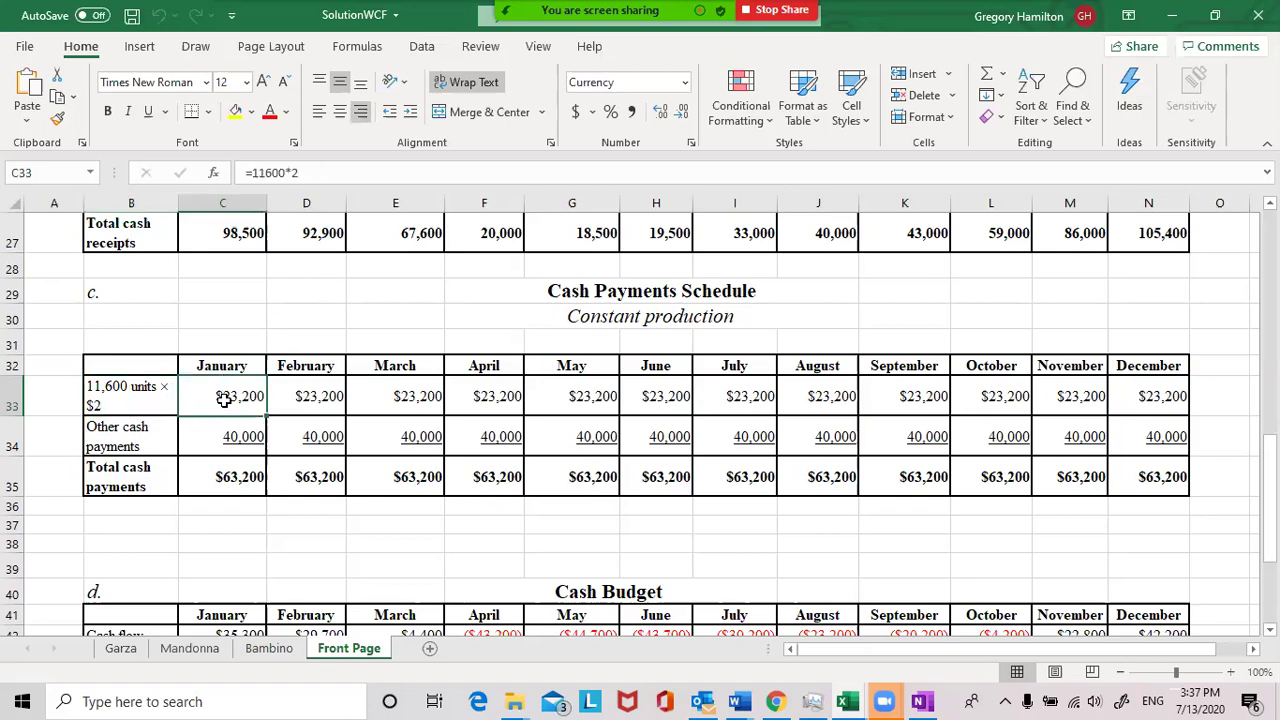
{"action": "key", "text": "Right"}
{"action": "key", "text": "Right"}
{"action": "key", "text": "Right"}
{"action": "key", "text": "Right"}
{"action": "key", "text": "Right"}
{"action": "key", "text": "Right"}
{"action": "key", "text": "Right"}
{"action": "key", "text": "Right"}
{"action": "key", "text": "Right"}
{"action": "key", "text": "Right"}
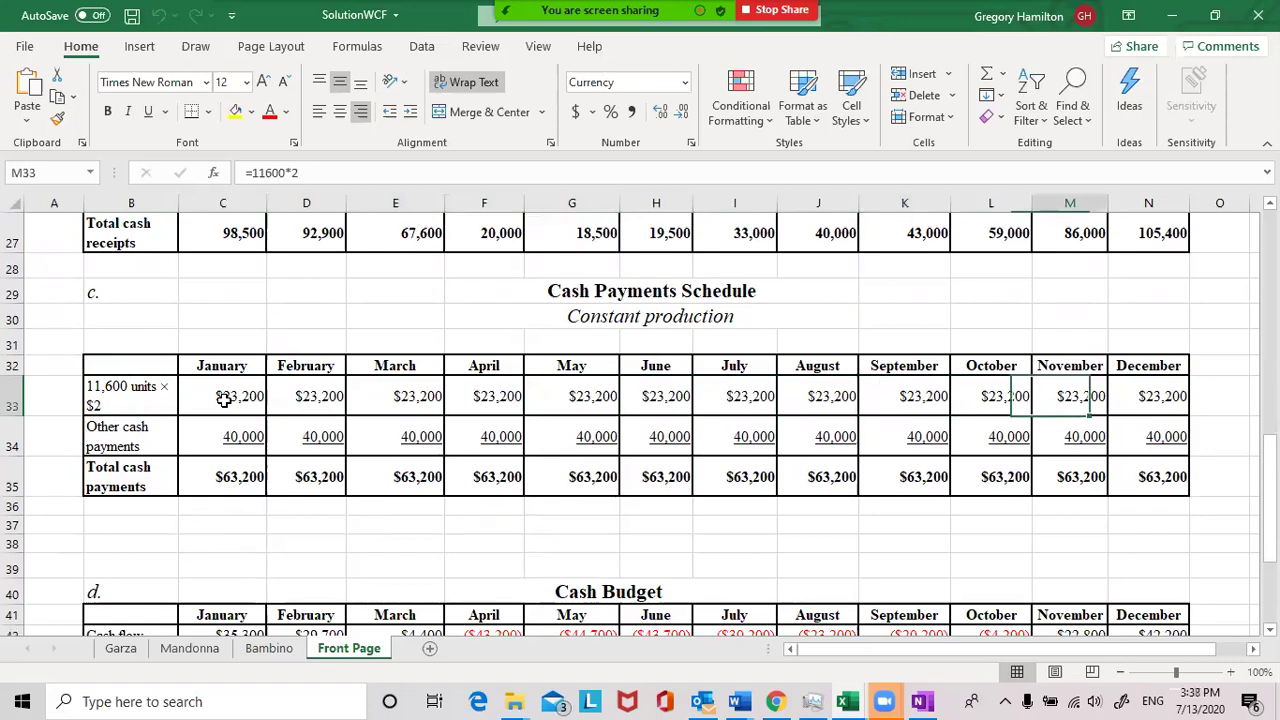
{"action": "key", "text": "Right"}
{"action": "key", "text": "Left"}
{"action": "key", "text": "Left"}
{"action": "key", "text": "Left"}
{"action": "key", "text": "Left"}
{"action": "key", "text": "Left"}
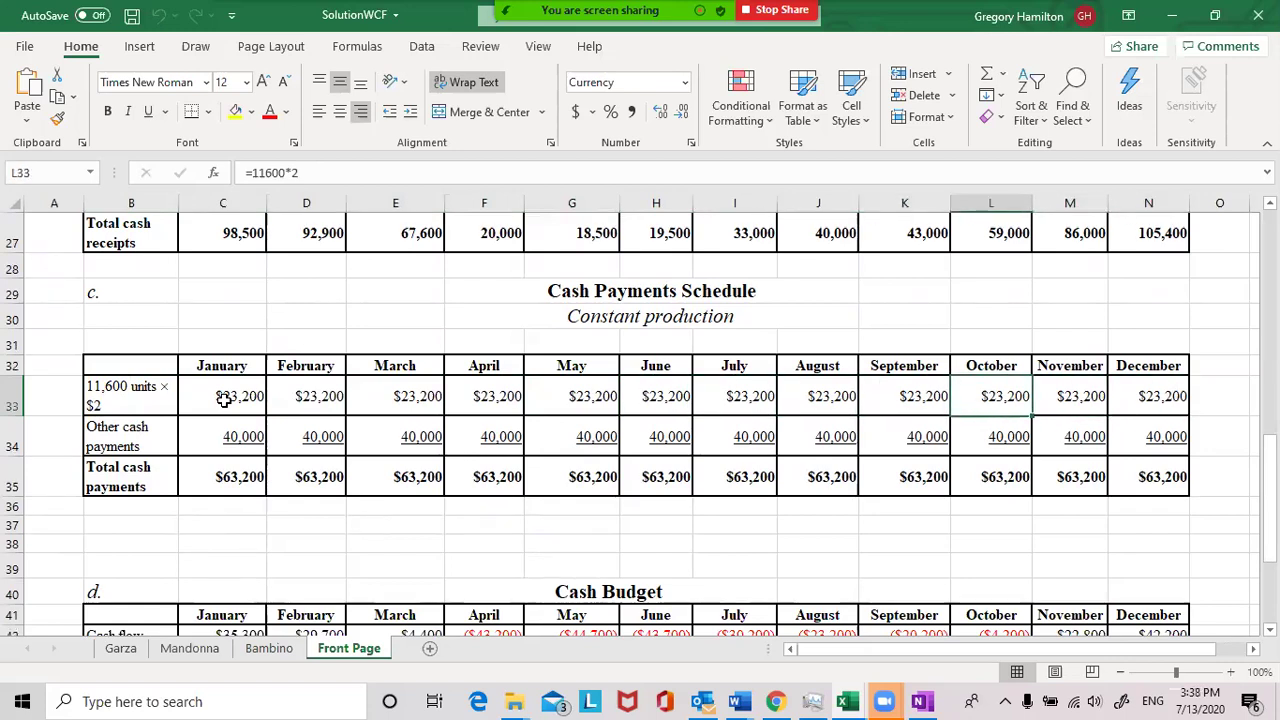
{"action": "key", "text": "Left"}
{"action": "key", "text": "Left"}
{"action": "key", "text": "Left"}
{"action": "key", "text": "Left"}
{"action": "key", "text": "Left"}
{"action": "key", "text": "Left"}
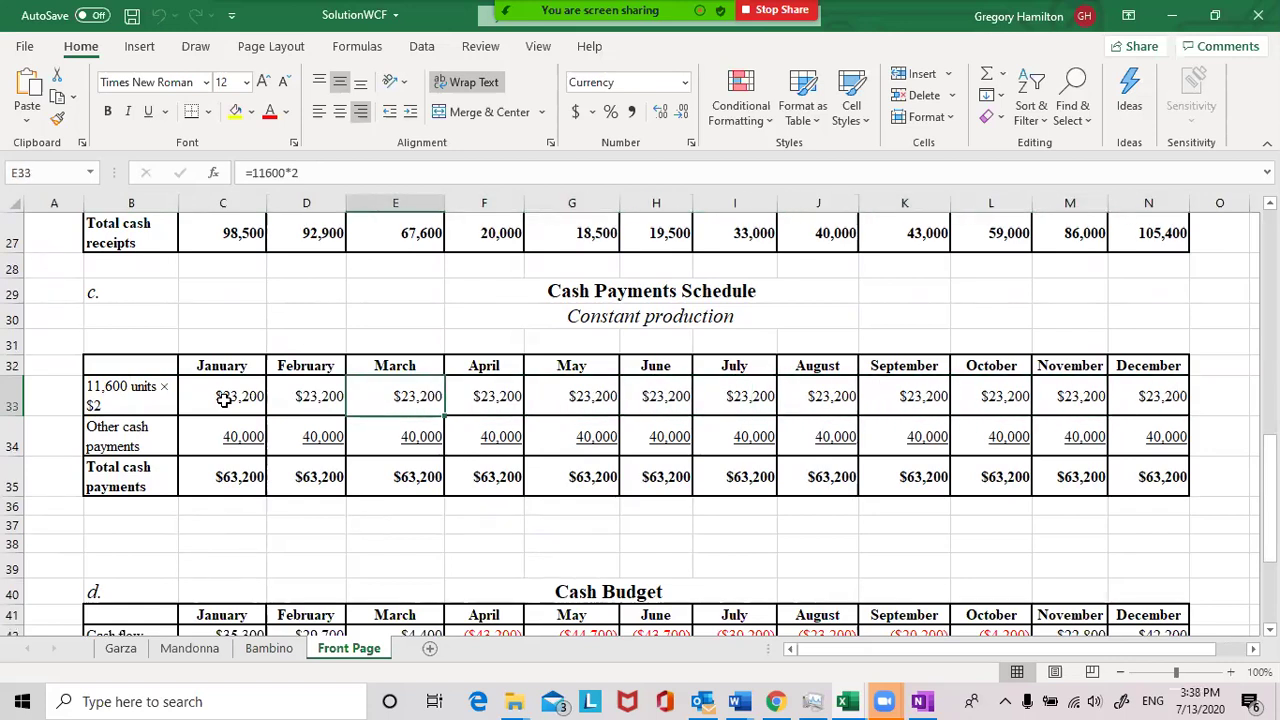
- Examine the other cash payments row and January's total cash payments formula in the Cash Payments Schedule
{"action": "key", "text": "Down"}
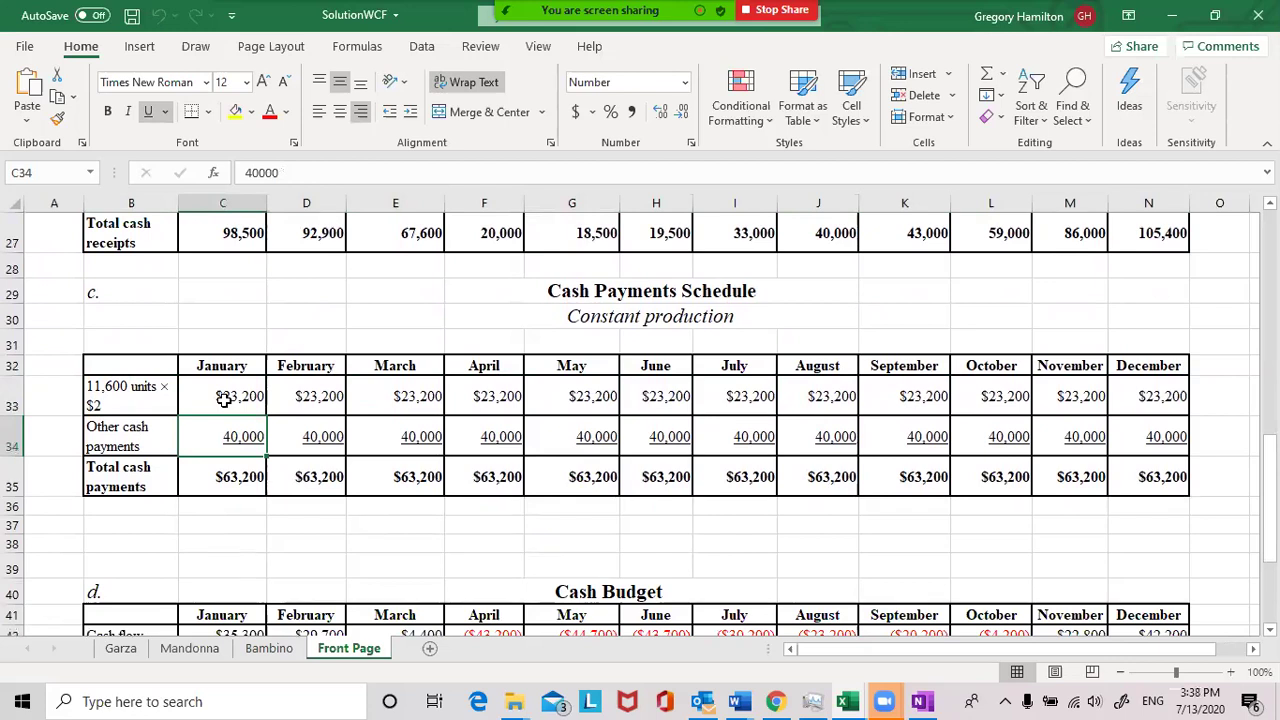
{"action": "key", "text": "Left"}
{"action": "key", "text": "Right"}
{"action": "key", "text": "Right"}
{"action": "key", "text": "Right"}
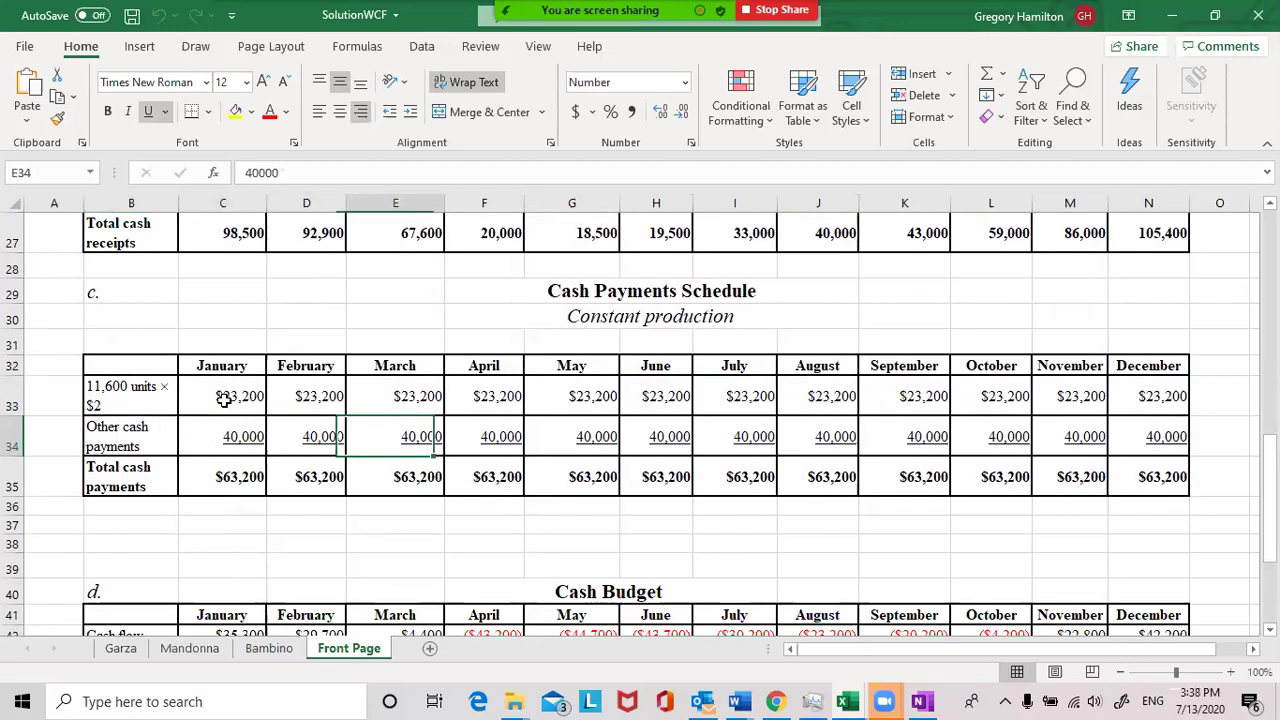
{"action": "key", "text": "Right"}
{"action": "key", "text": "Left"}
{"action": "key", "text": "Left"}
{"action": "key", "text": "Left"}
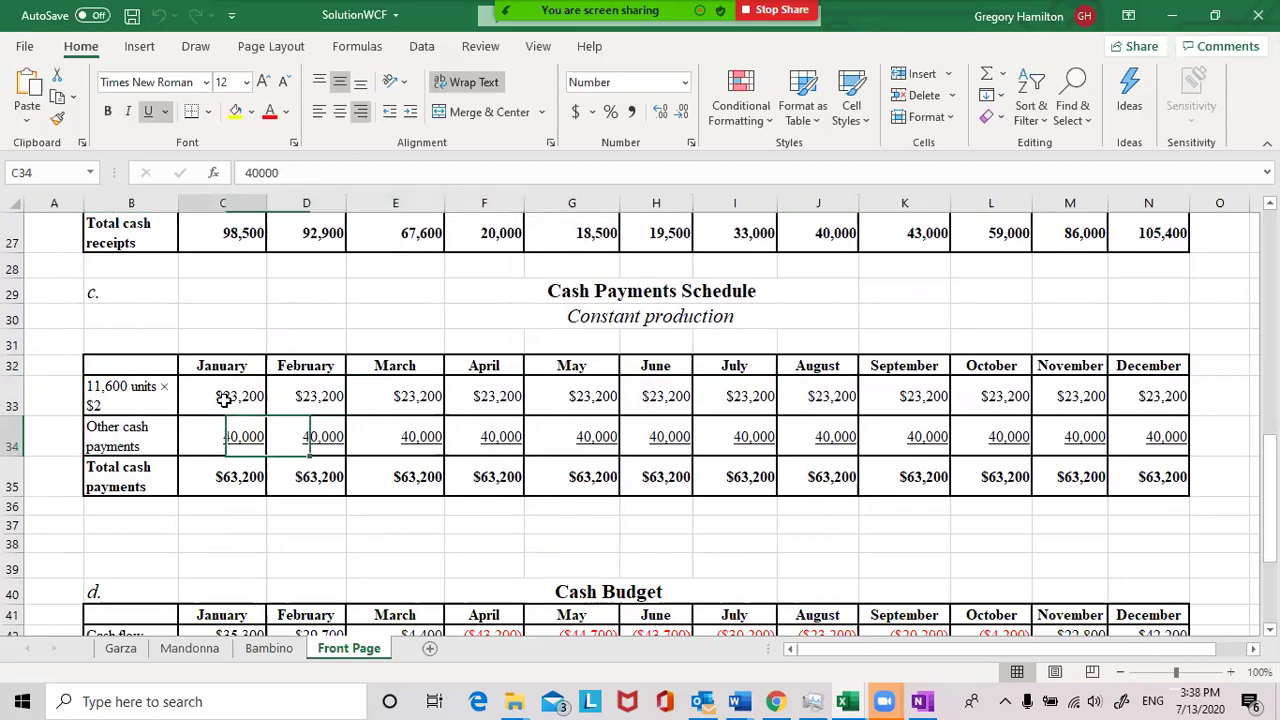
{"action": "key", "text": "Down"}
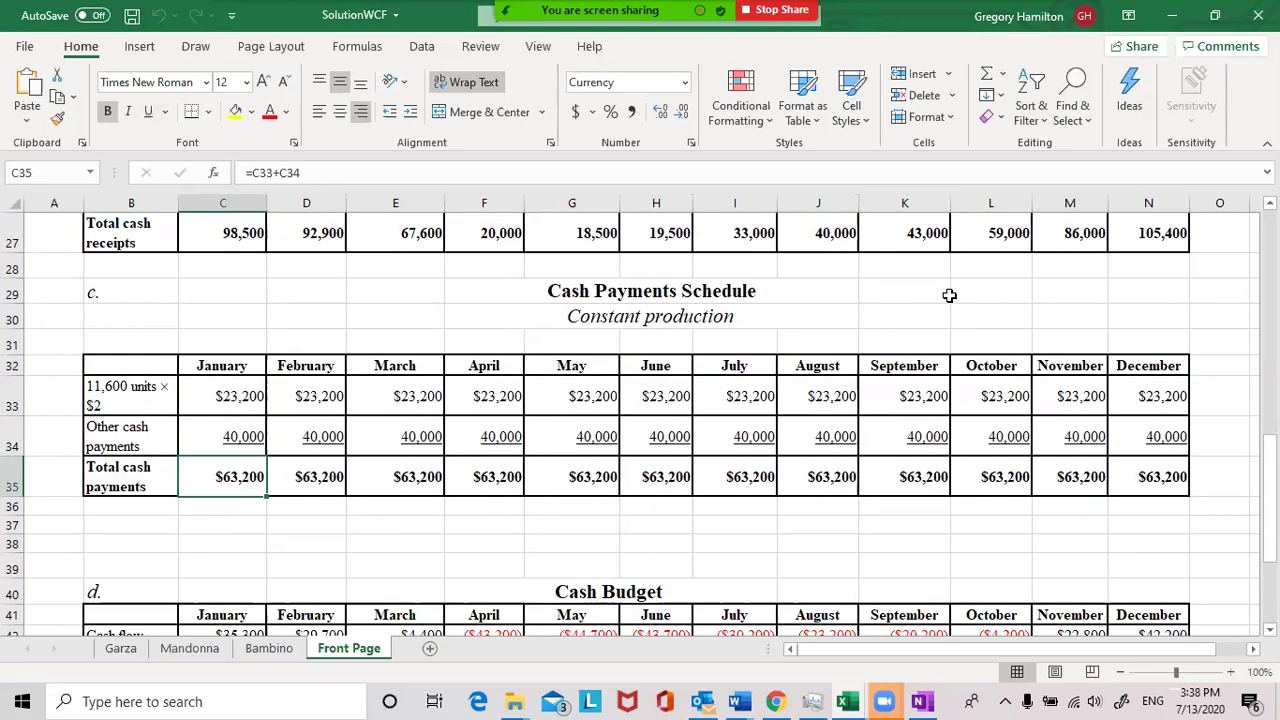
- Trace January's cash flow in the Cash Budget back to its total cash receipts and total cash payments
{"action": "left_click_drag", "start_coordinate": [1269, 480], "coordinate": [1269, 505]}
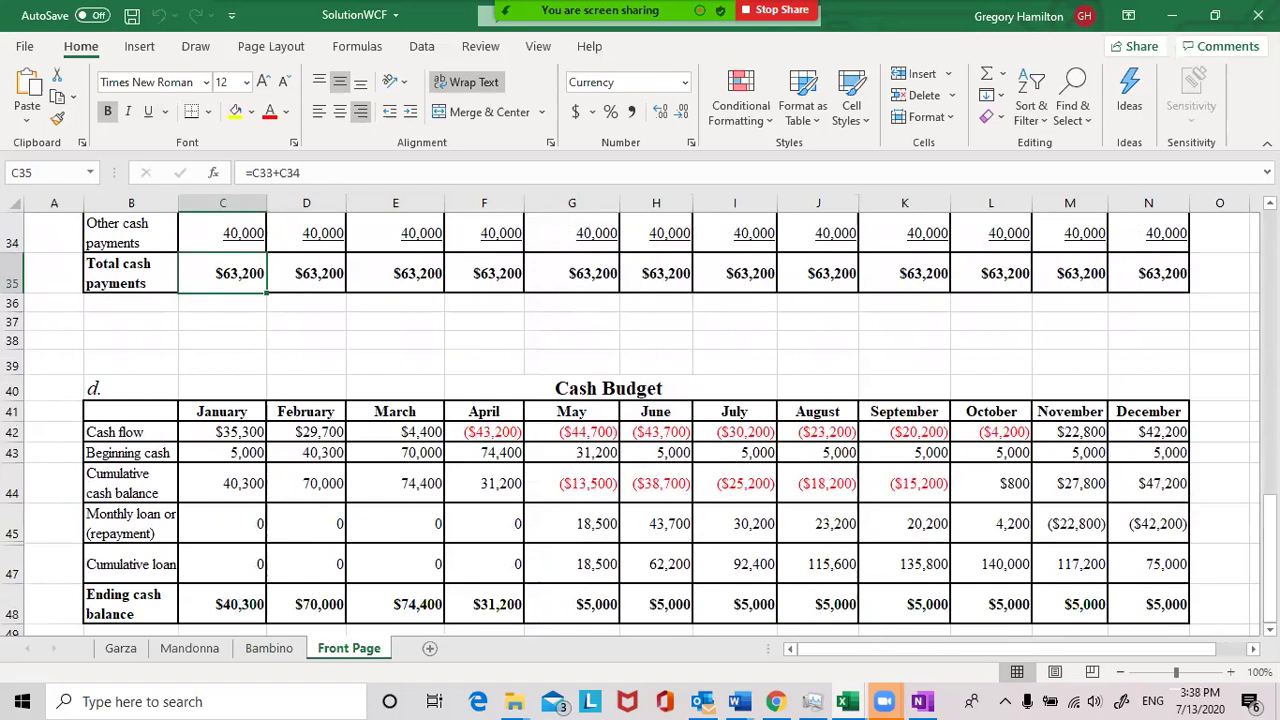
{"action": "left_click", "coordinate": [239, 432]}
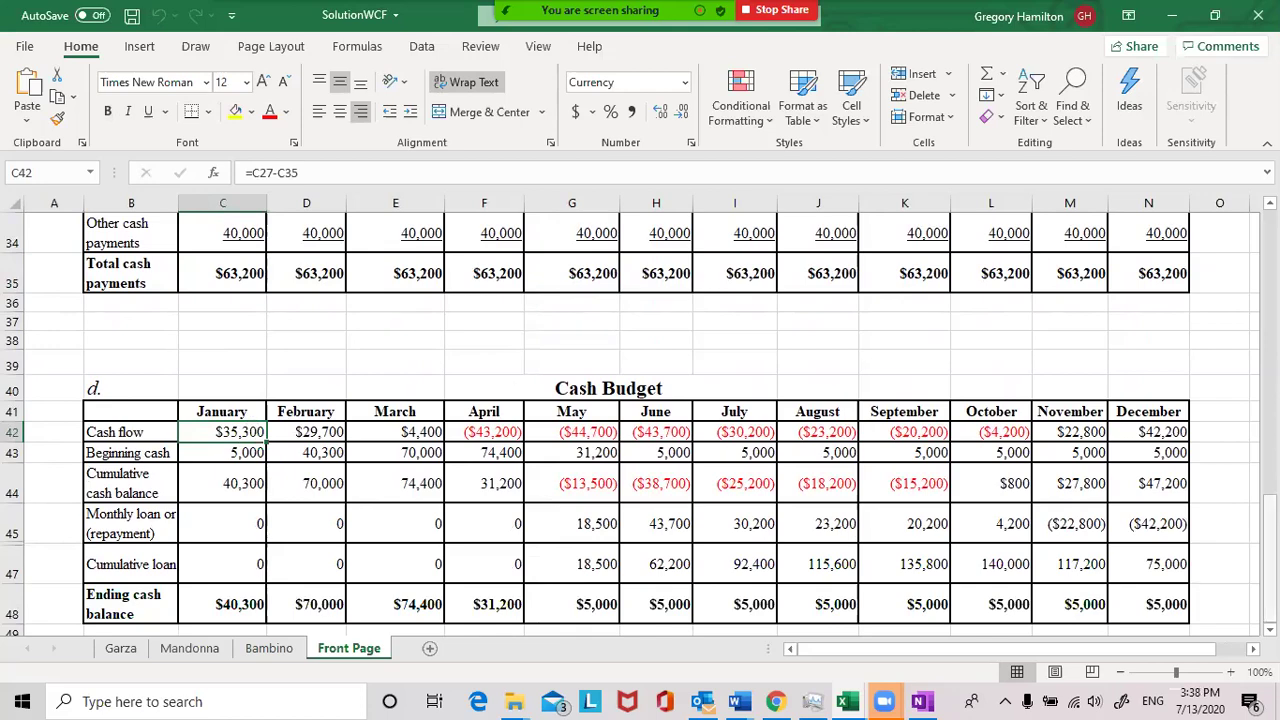
{"action": "scroll", "coordinate": [287, 393], "scroll_direction": "up", "scroll_amount": 4}
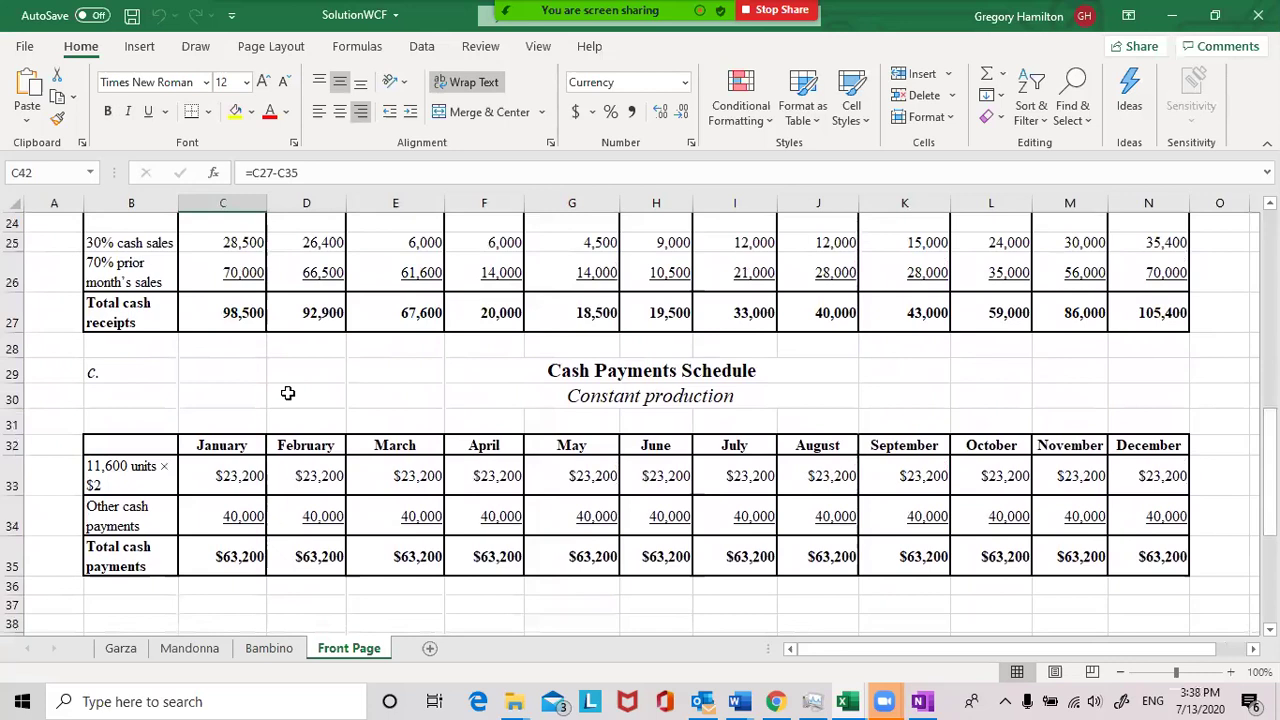
{"action": "left_click", "coordinate": [249, 318]}
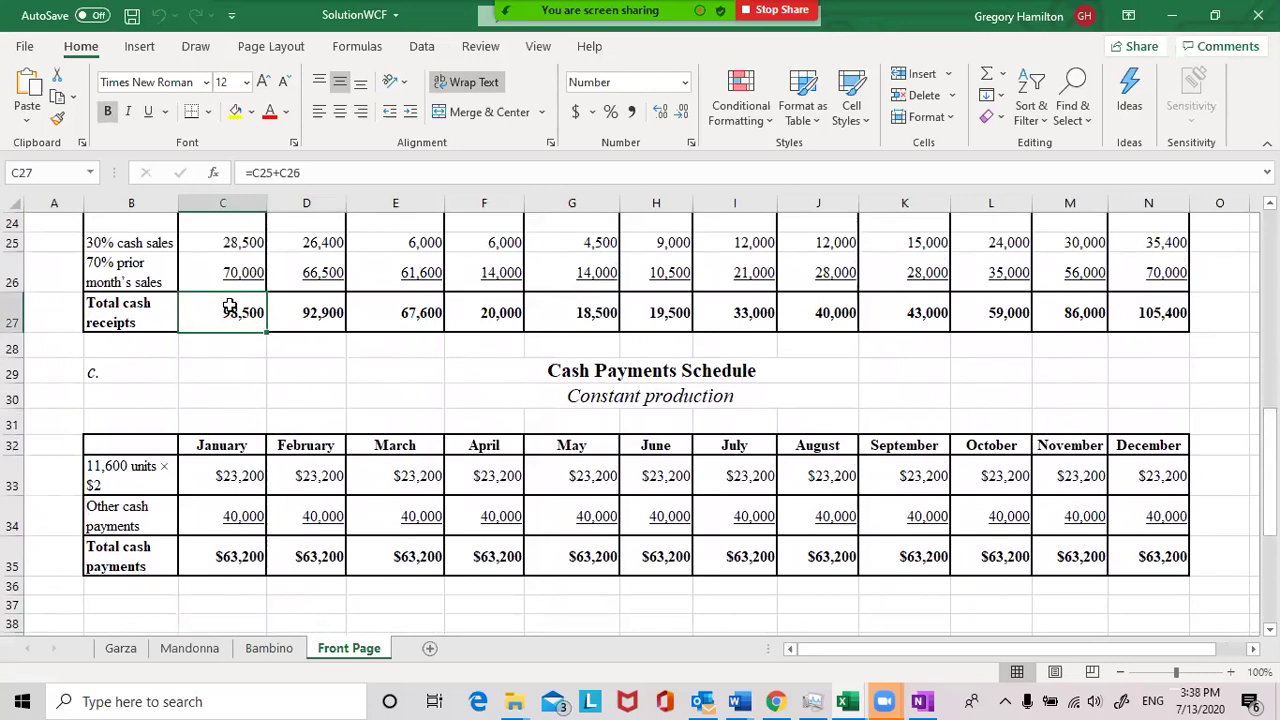
{"action": "left_click", "coordinate": [237, 552]}
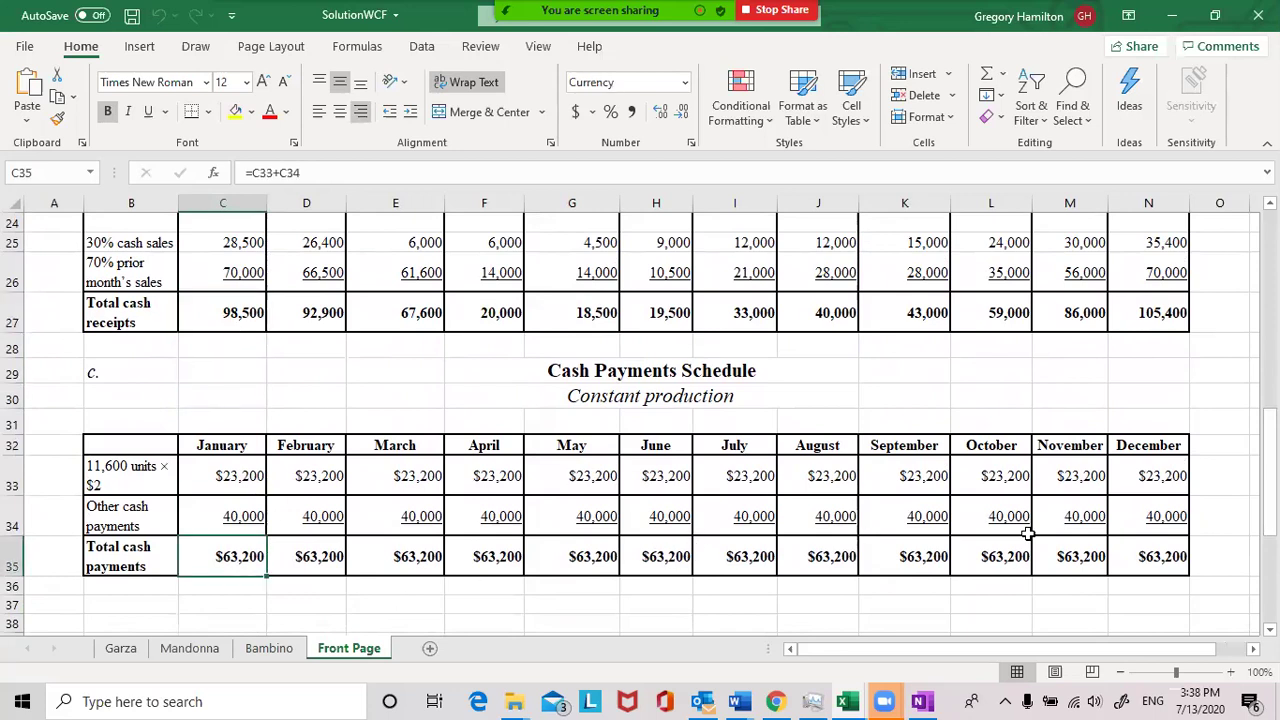
{"action": "left_click_drag", "start_coordinate": [1268, 470], "coordinate": [1269, 493]}
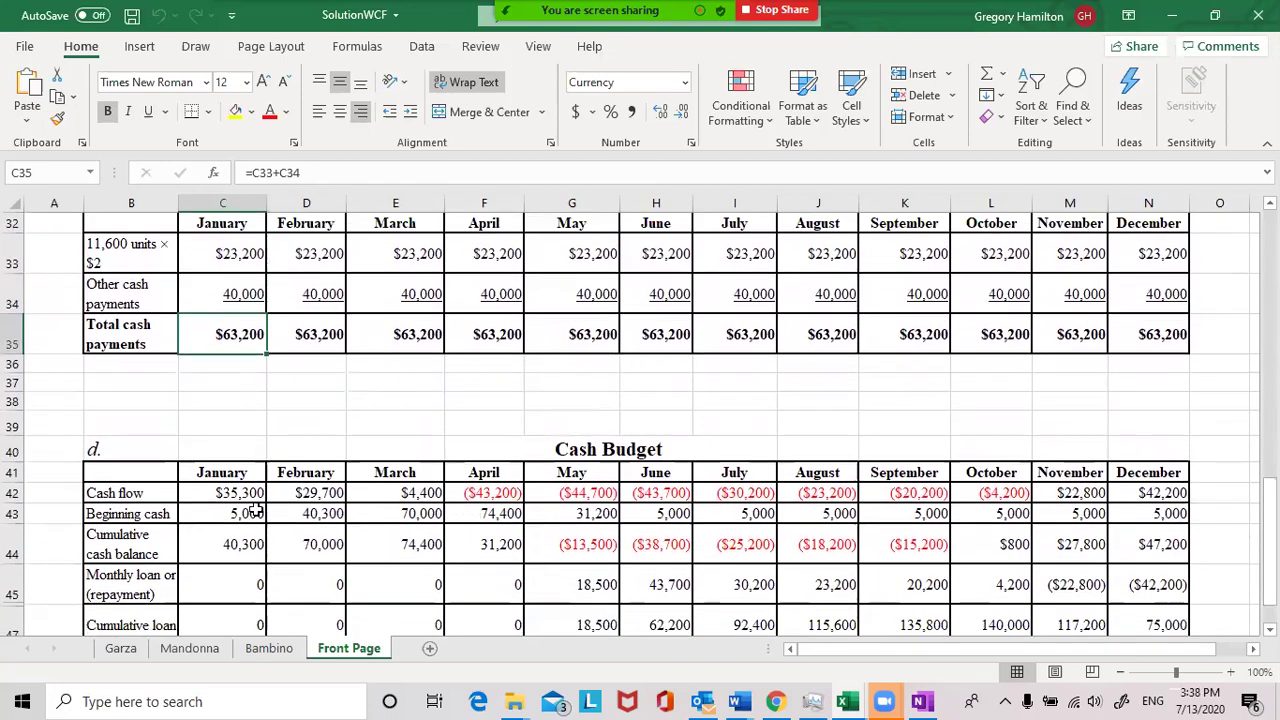
{"action": "left_click", "coordinate": [229, 494]}
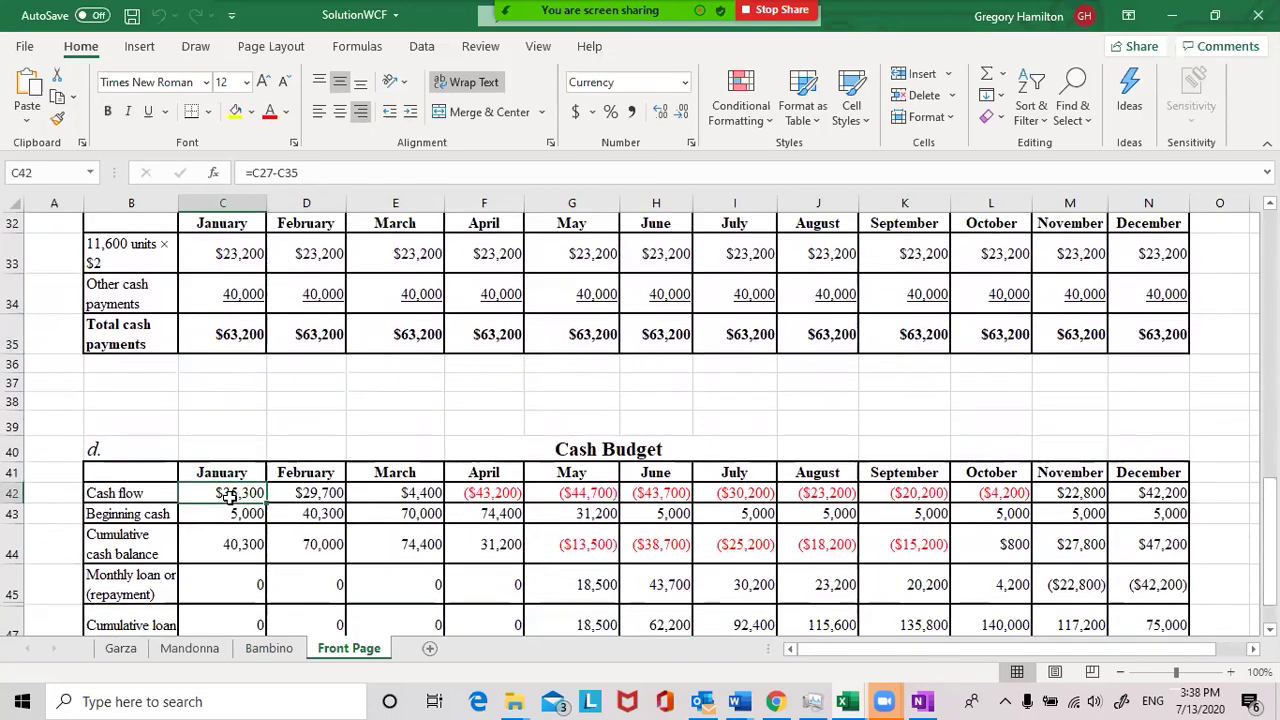
- Examine January's beginning cash, cumulative cash balance, monthly and cumulative loan, and ending cash balance in the Cash Budget
{"action": "left_click", "coordinate": [235, 510]}
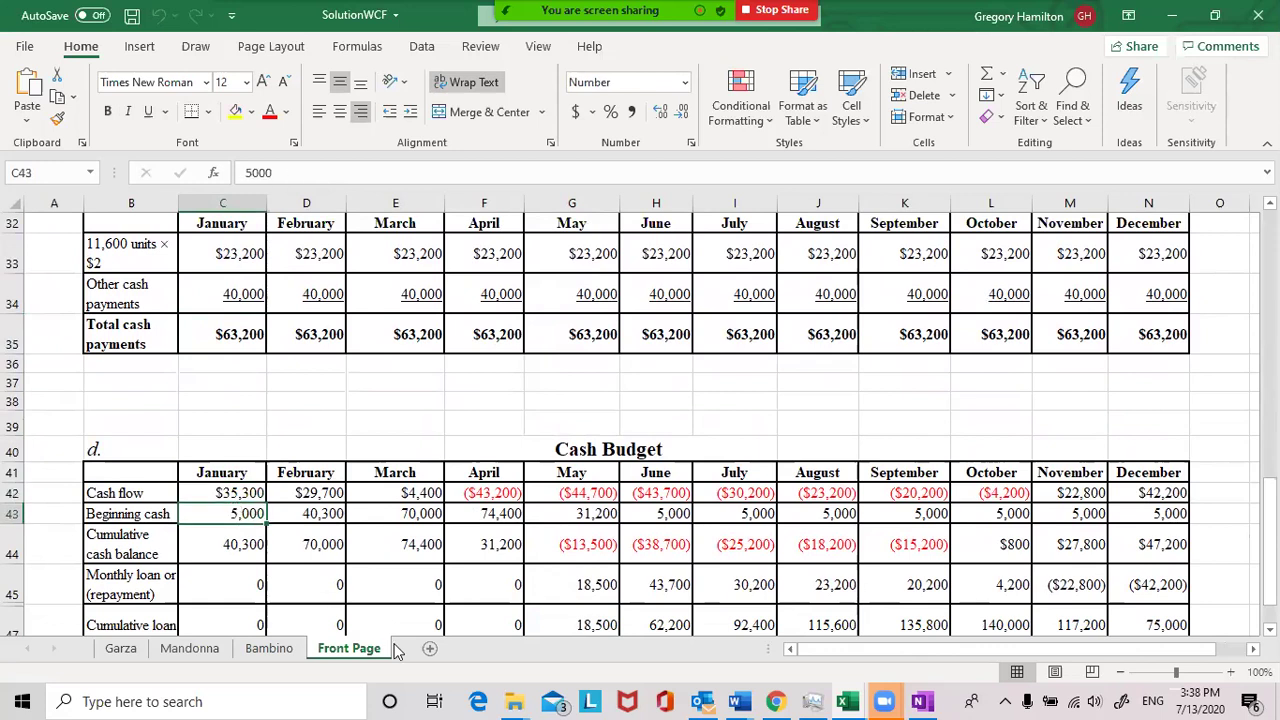
{"action": "key", "text": "Down"}
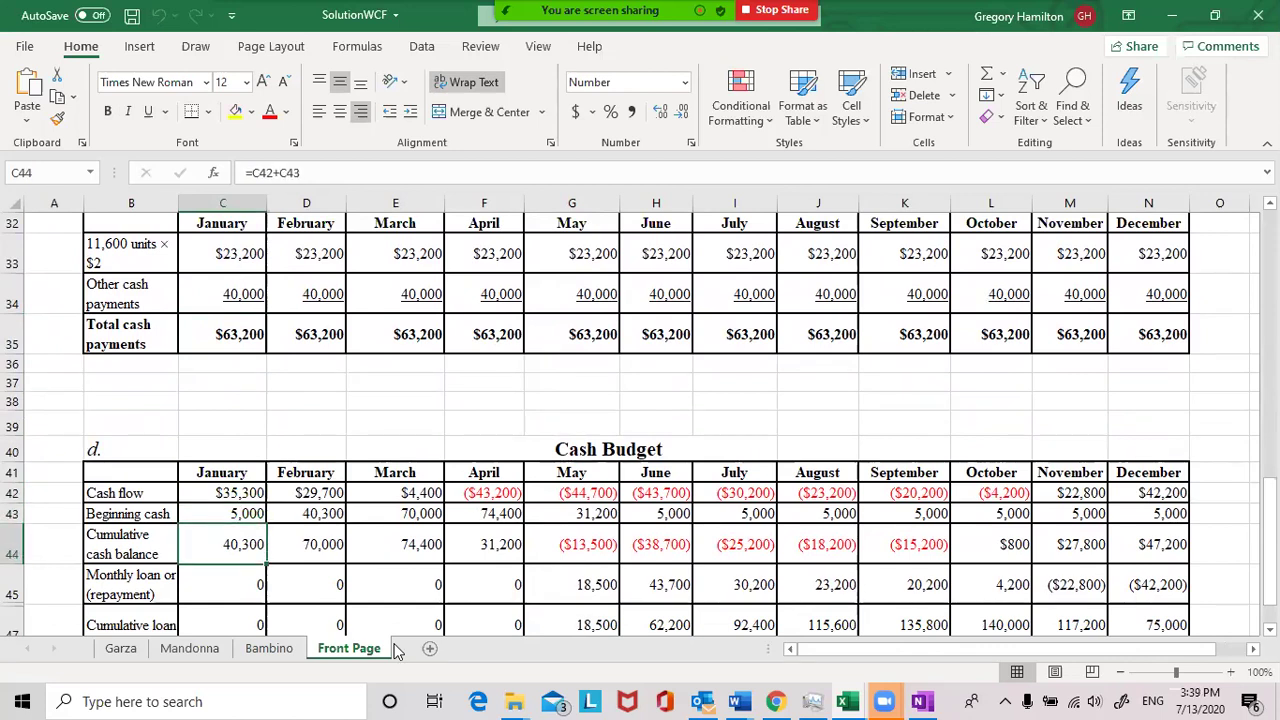
{"action": "key", "text": "Down"}
{"action": "key", "text": "Down"}
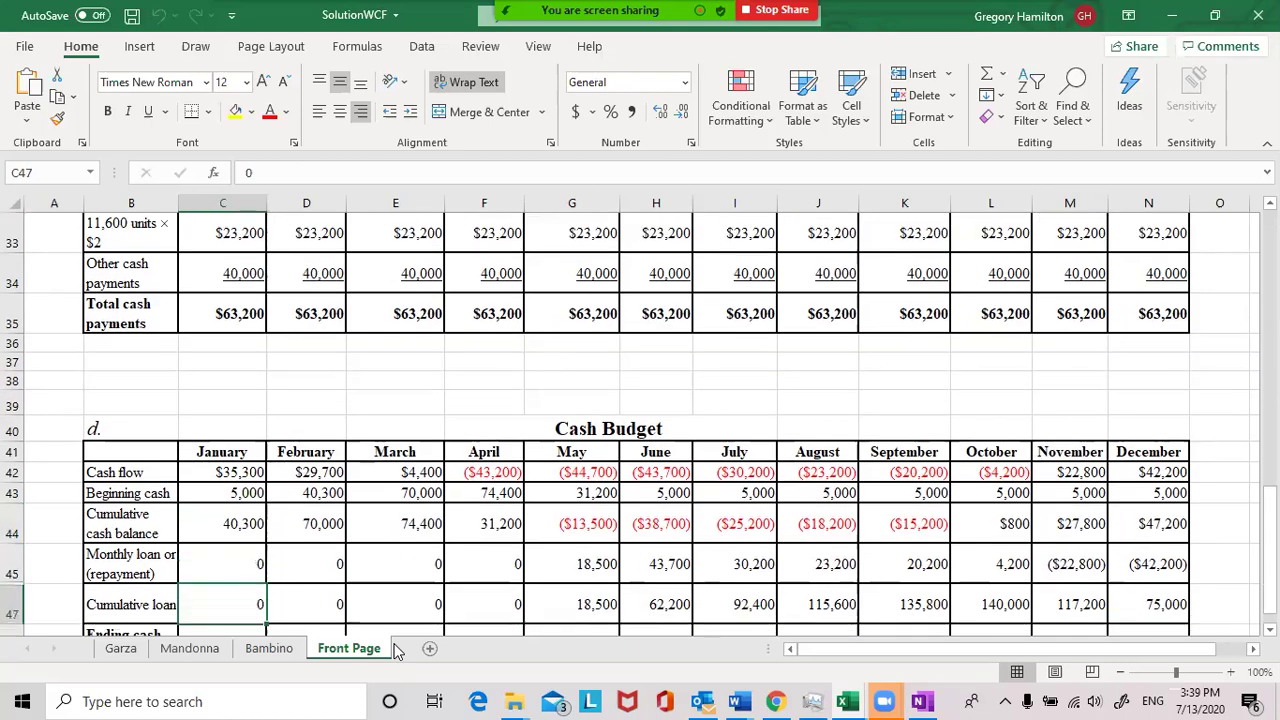
{"action": "key", "text": "Up"}
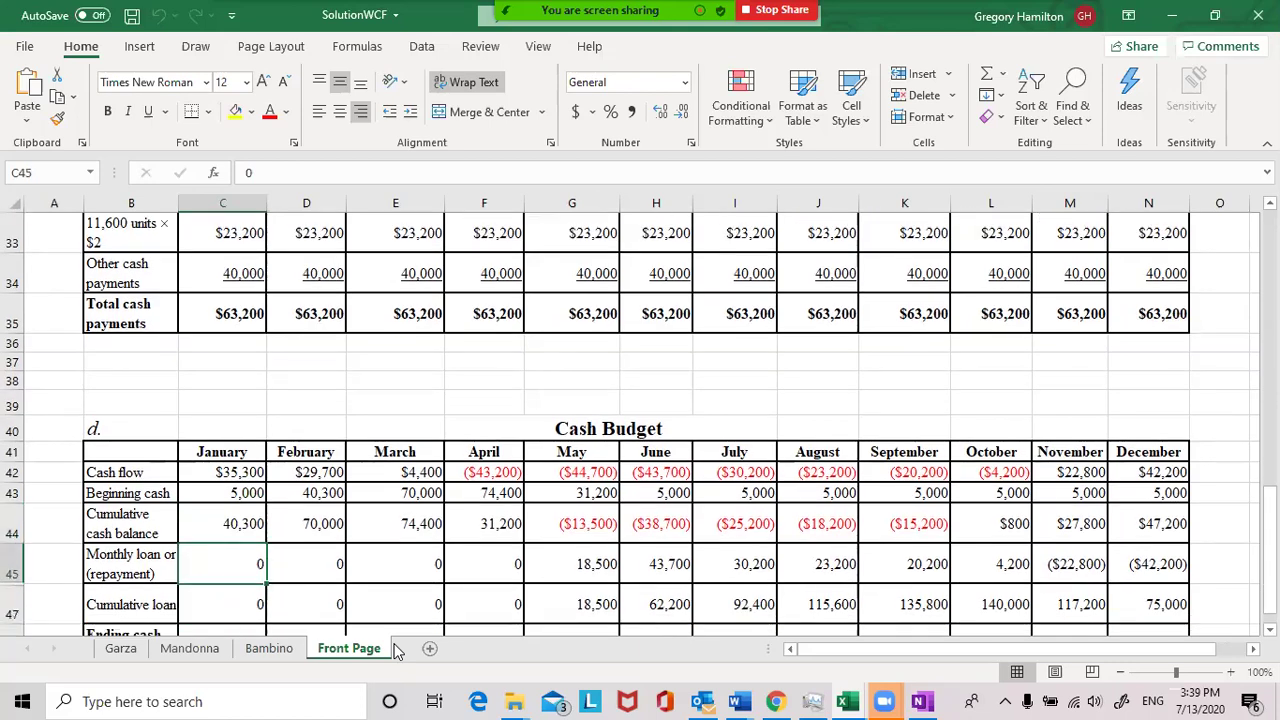
{"action": "key", "text": "Down"}
{"action": "key", "text": "Down"}
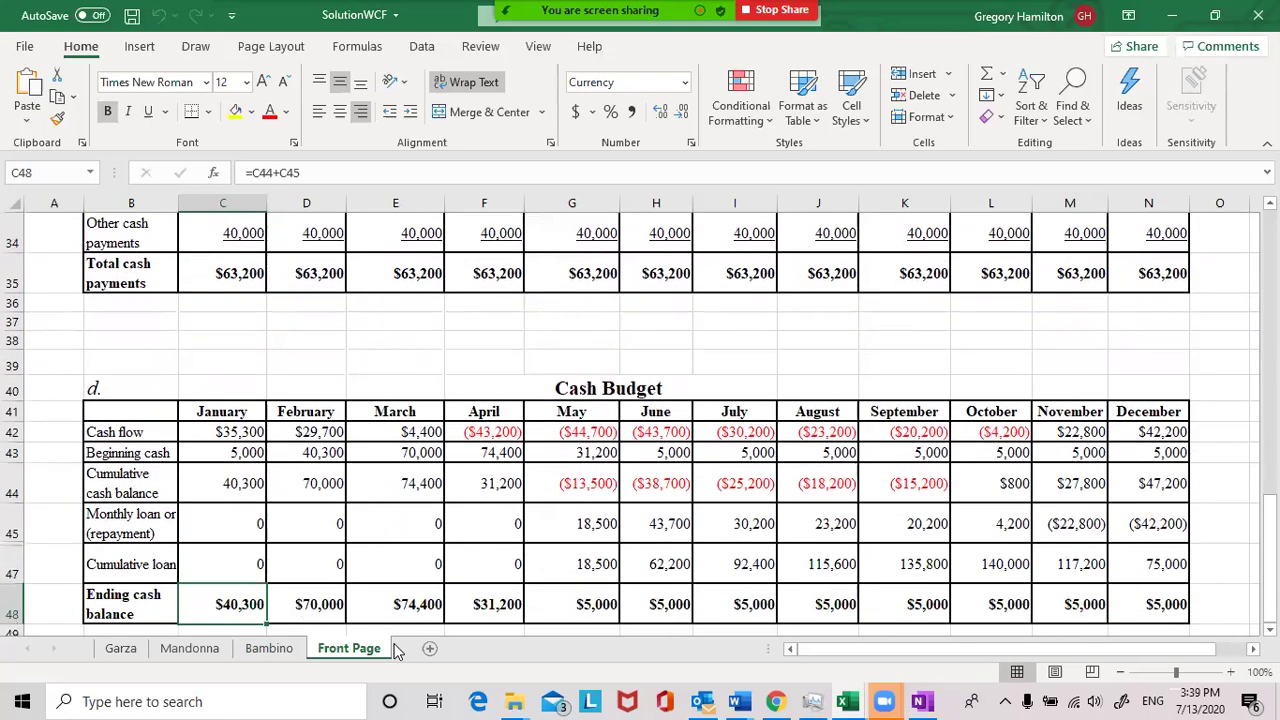
{"action": "key", "text": "Up"}
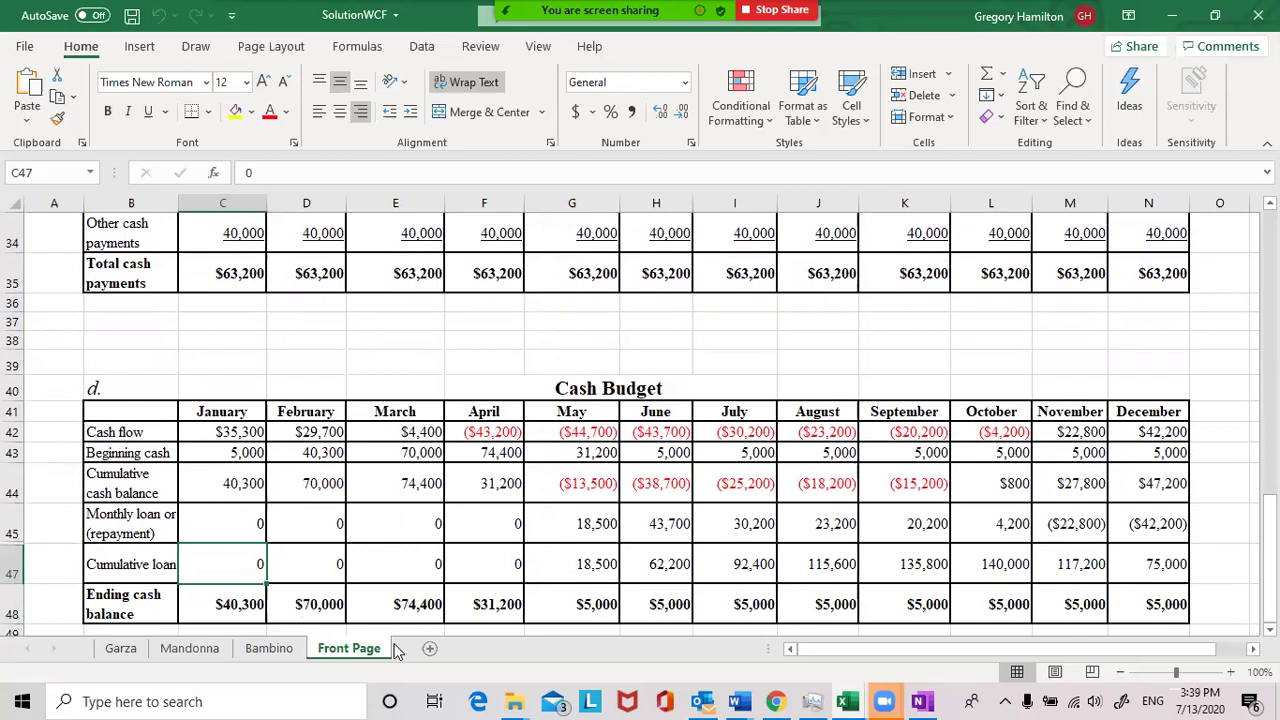
{"action": "key", "text": "Down"}
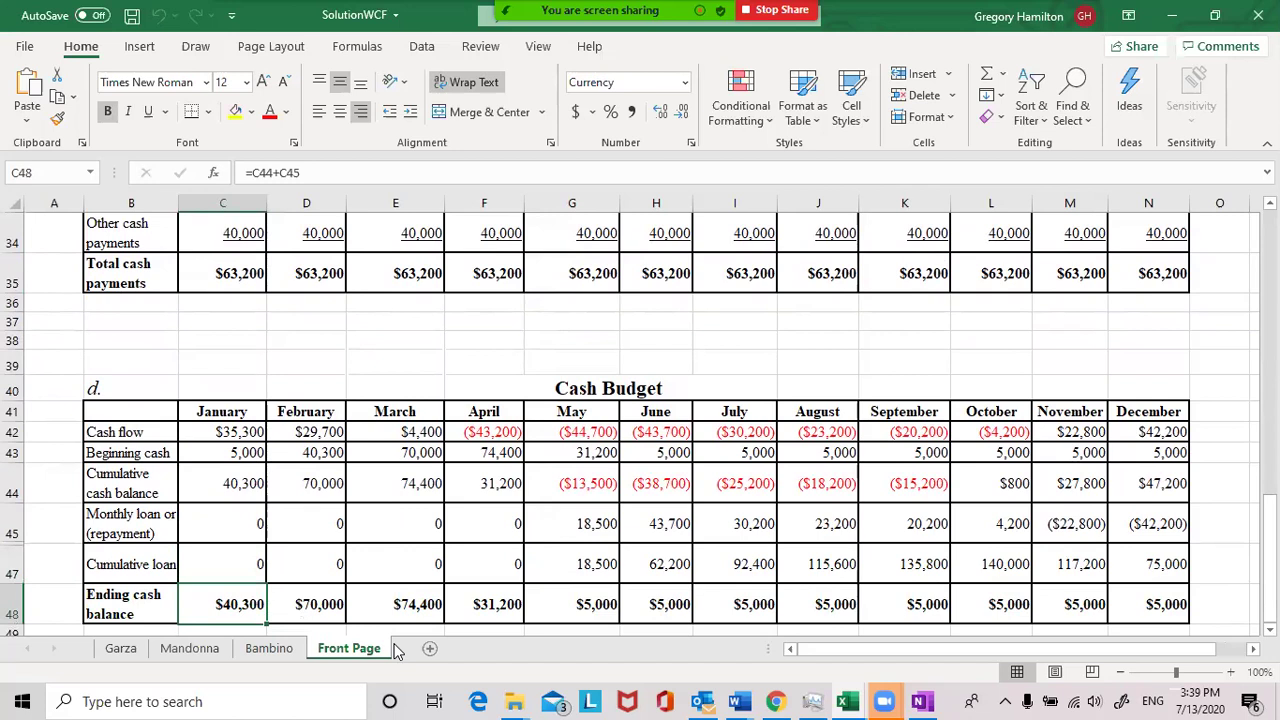
- Check how February's beginning cash, cash flow and ending cash balance are calculated in the Cash Budget
{"action": "left_click", "coordinate": [289, 458]}
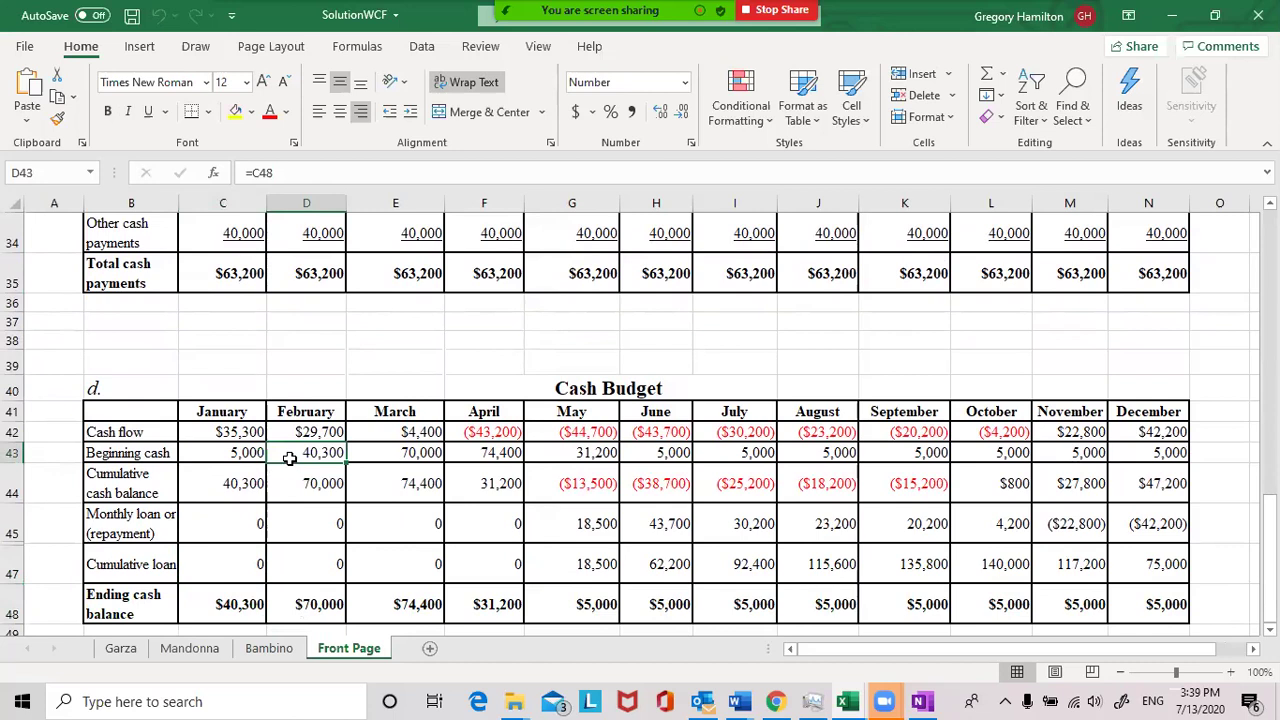
{"action": "key", "text": "Up"}
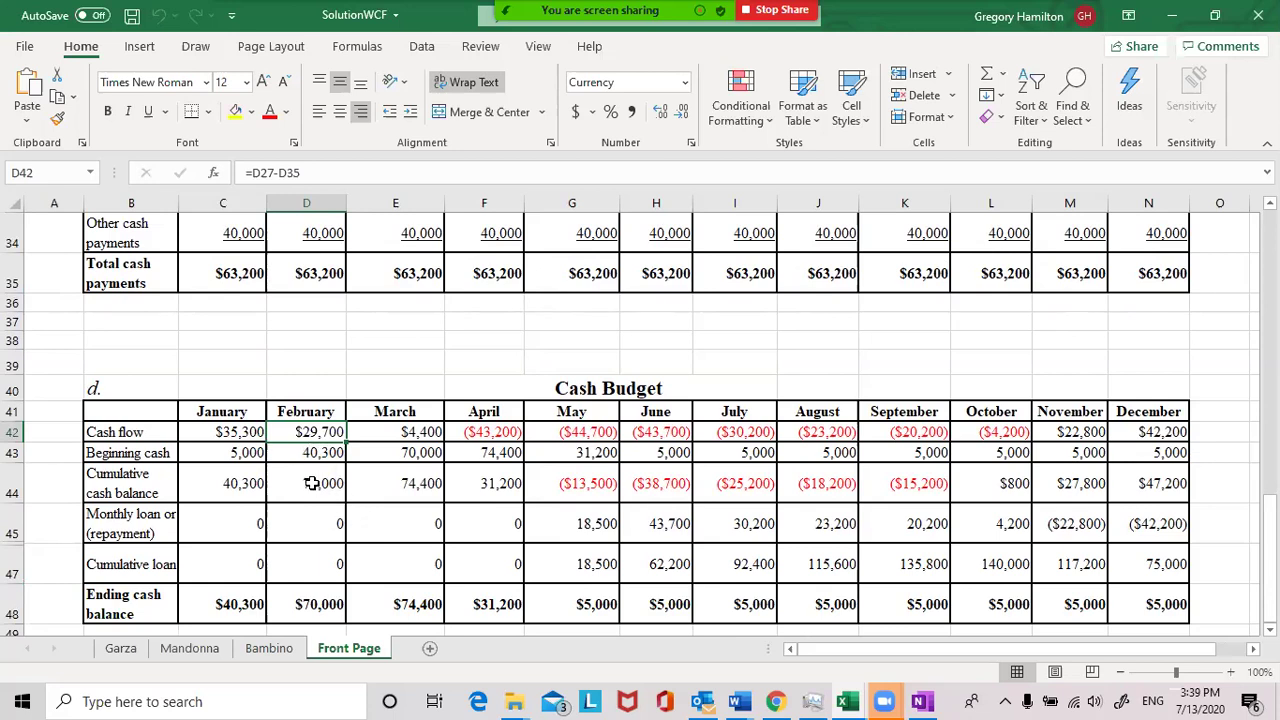
{"action": "left_click", "coordinate": [313, 603]}
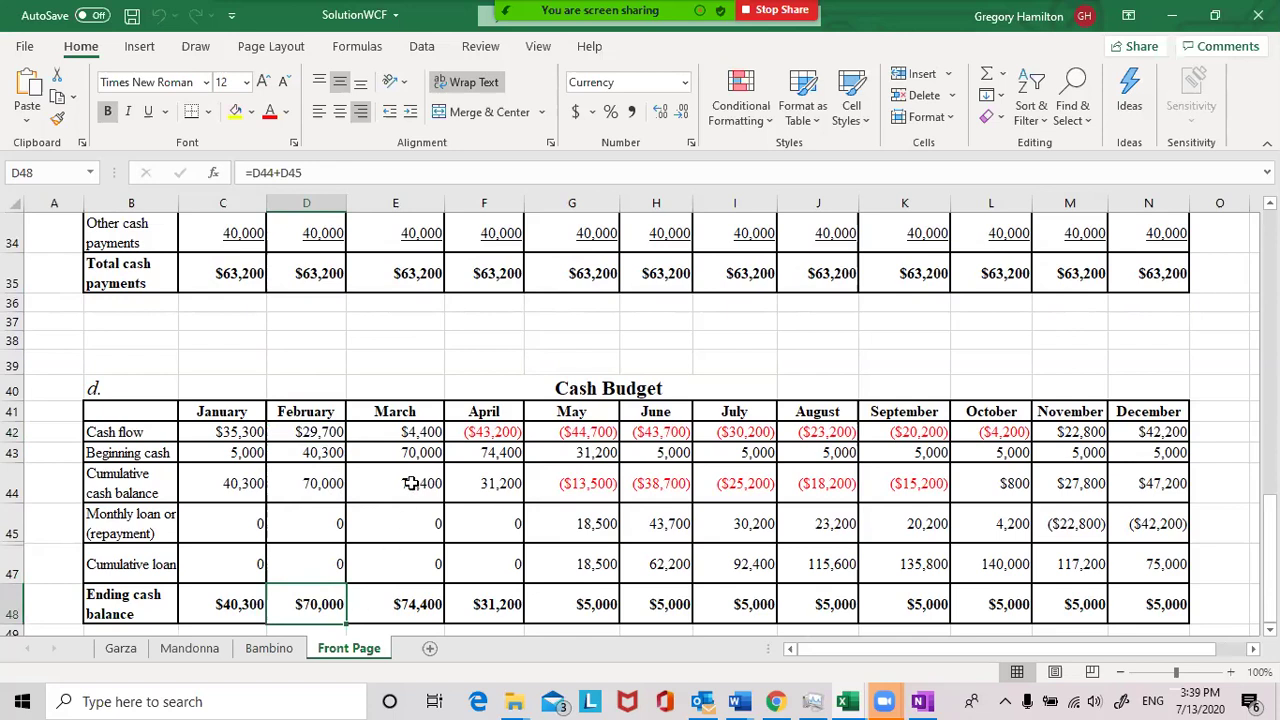
- Trace March's beginning cash, cash flow, cumulative cash balance and ending cash balance formulas in the Cash Budget
{"action": "left_click", "coordinate": [422, 452]}
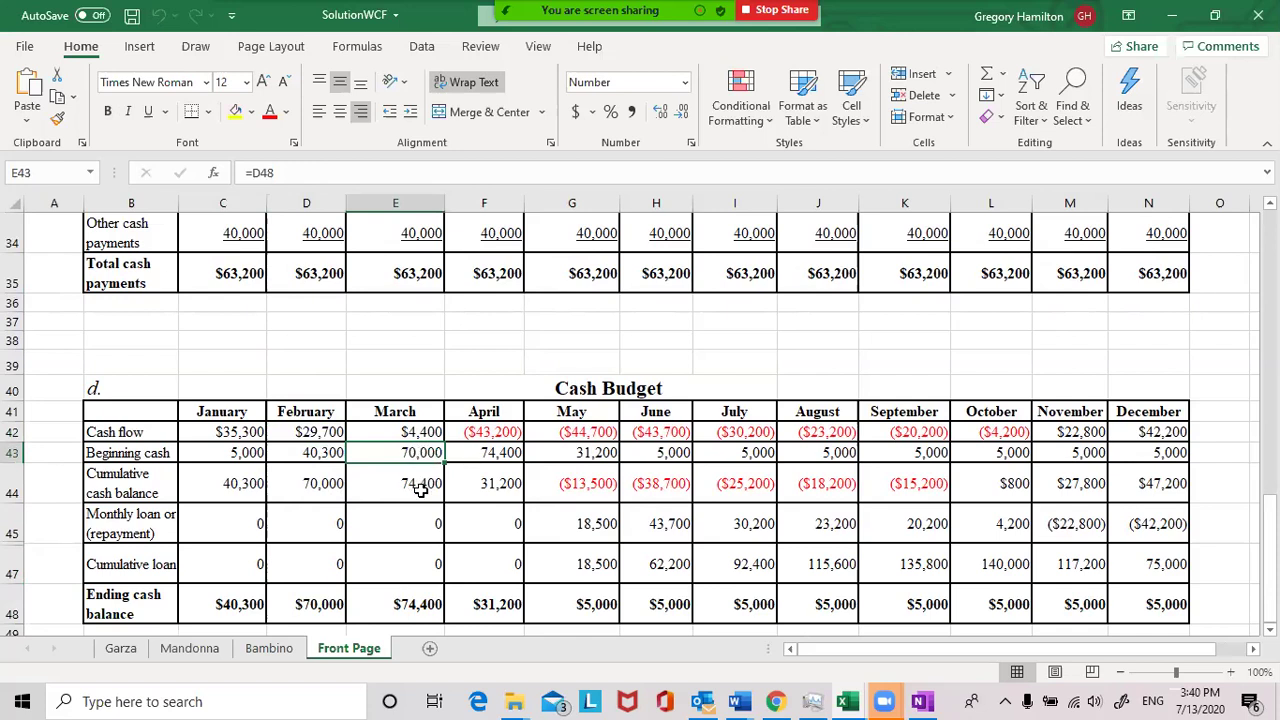
{"action": "left_click", "coordinate": [411, 431]}
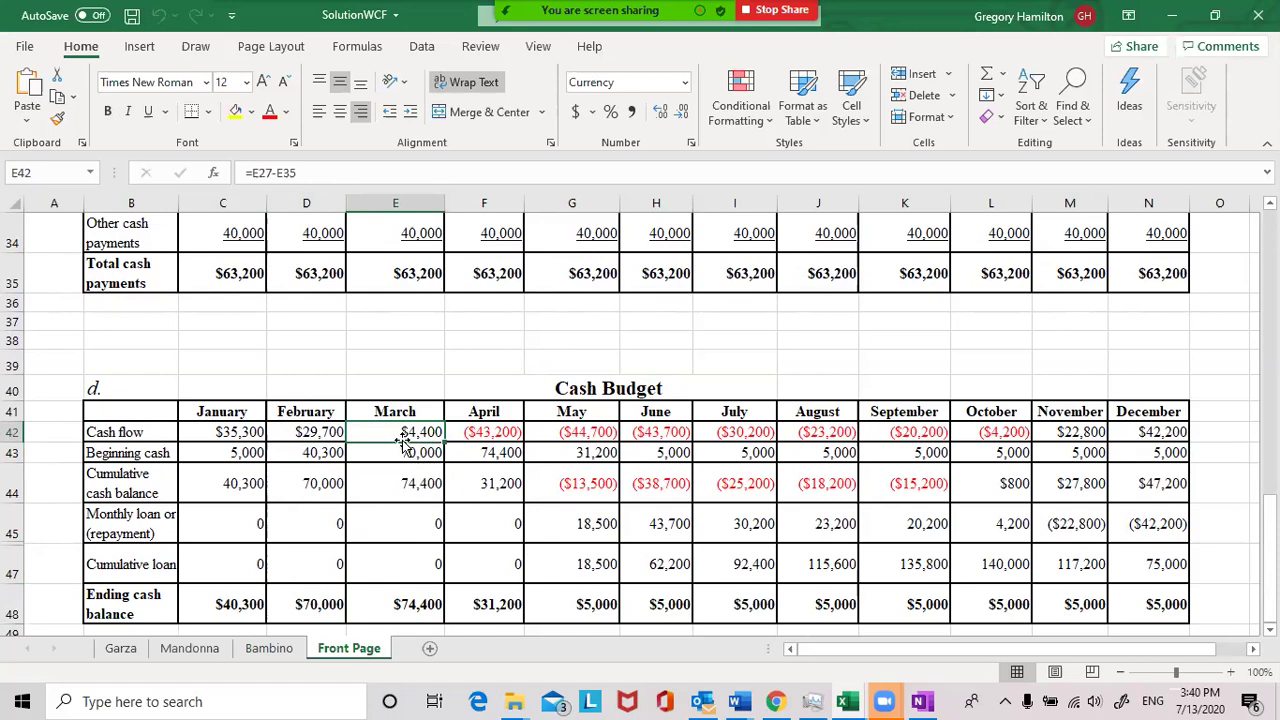
{"action": "left_click", "coordinate": [412, 453]}
{"action": "left_click", "coordinate": [410, 483]}
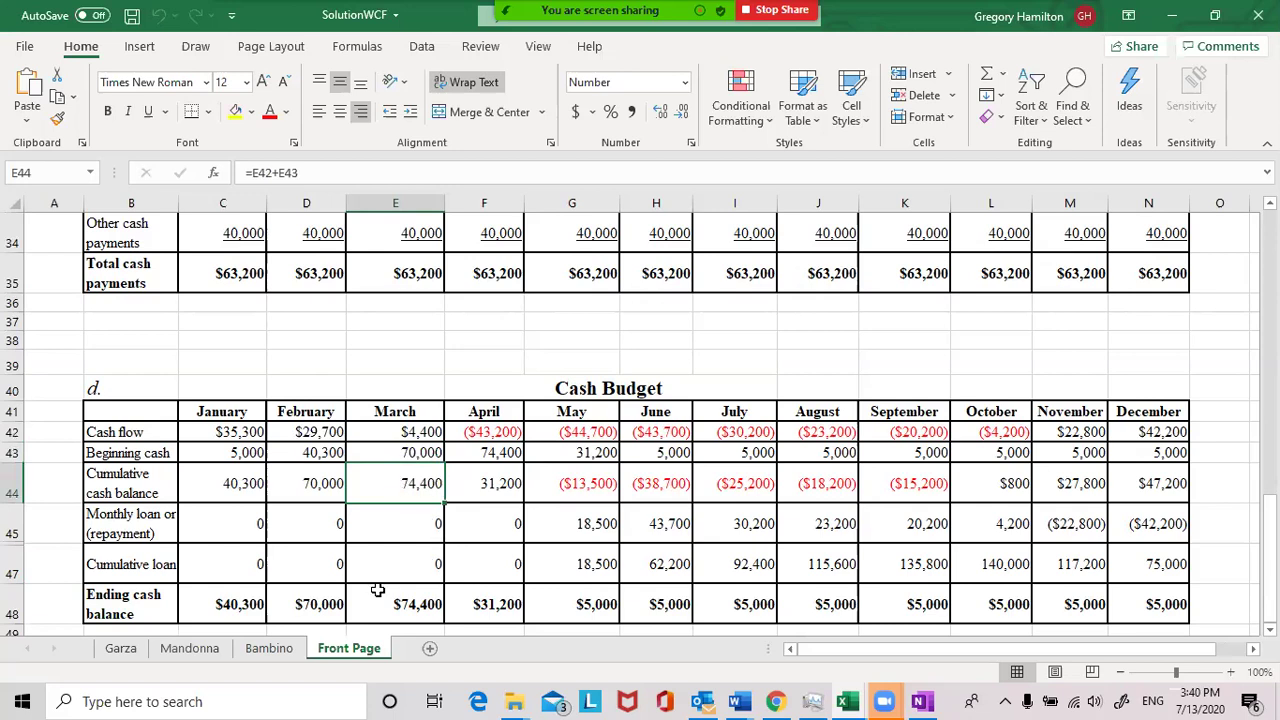
{"action": "left_click", "coordinate": [405, 610]}
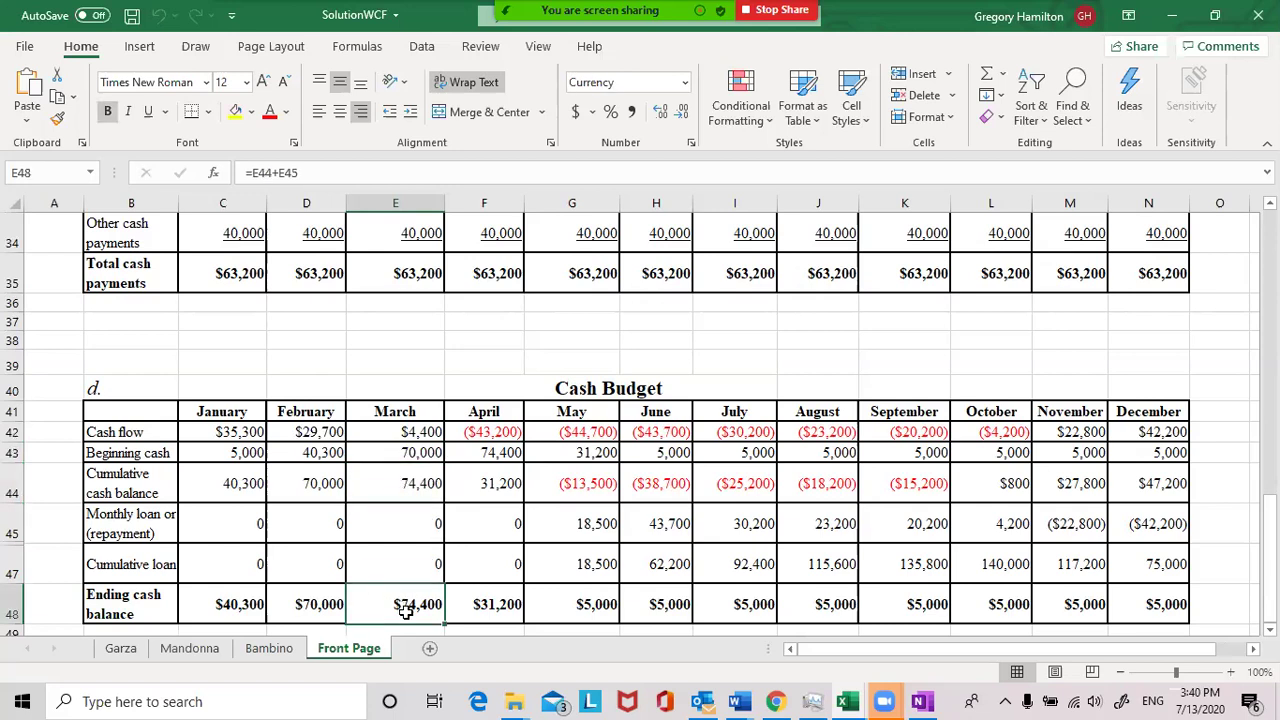
- Trace April's beginning cash, cash flow, cumulative cash balance and ending cash balance formulas in the Cash Budget
{"action": "left_click", "coordinate": [495, 453]}
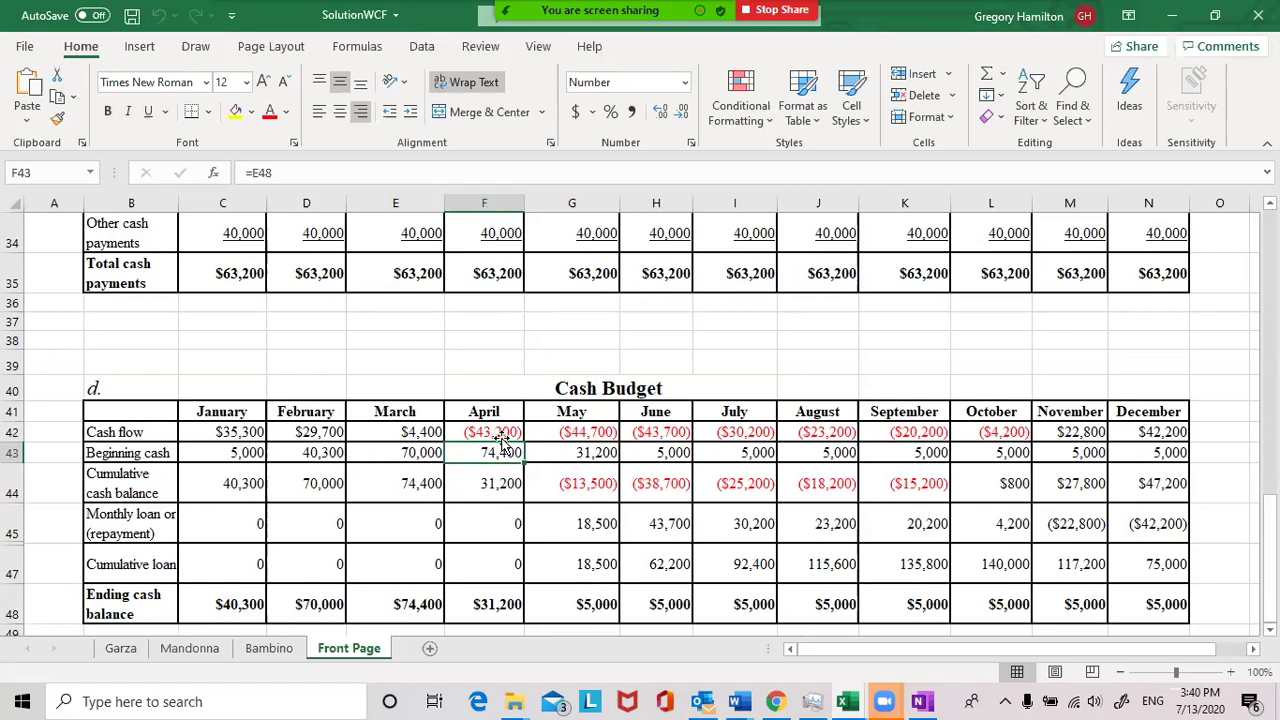
{"action": "left_click", "coordinate": [482, 433]}
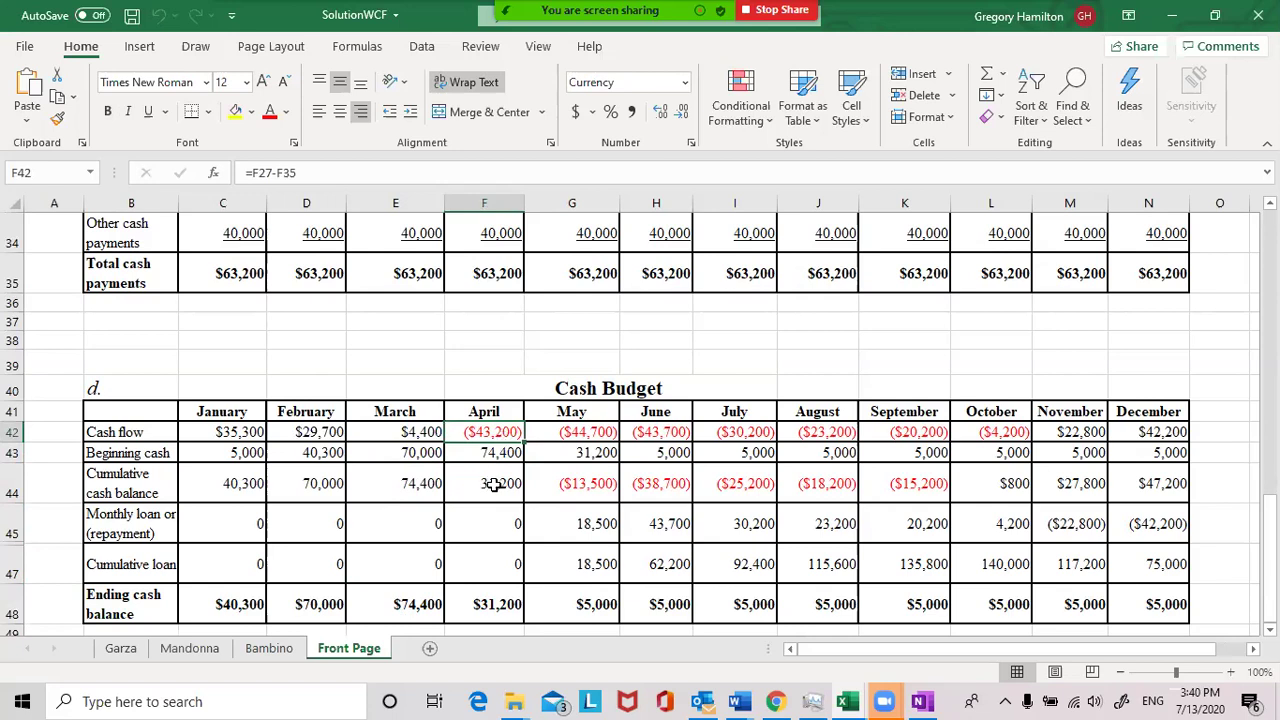
{"action": "left_click", "coordinate": [504, 452]}
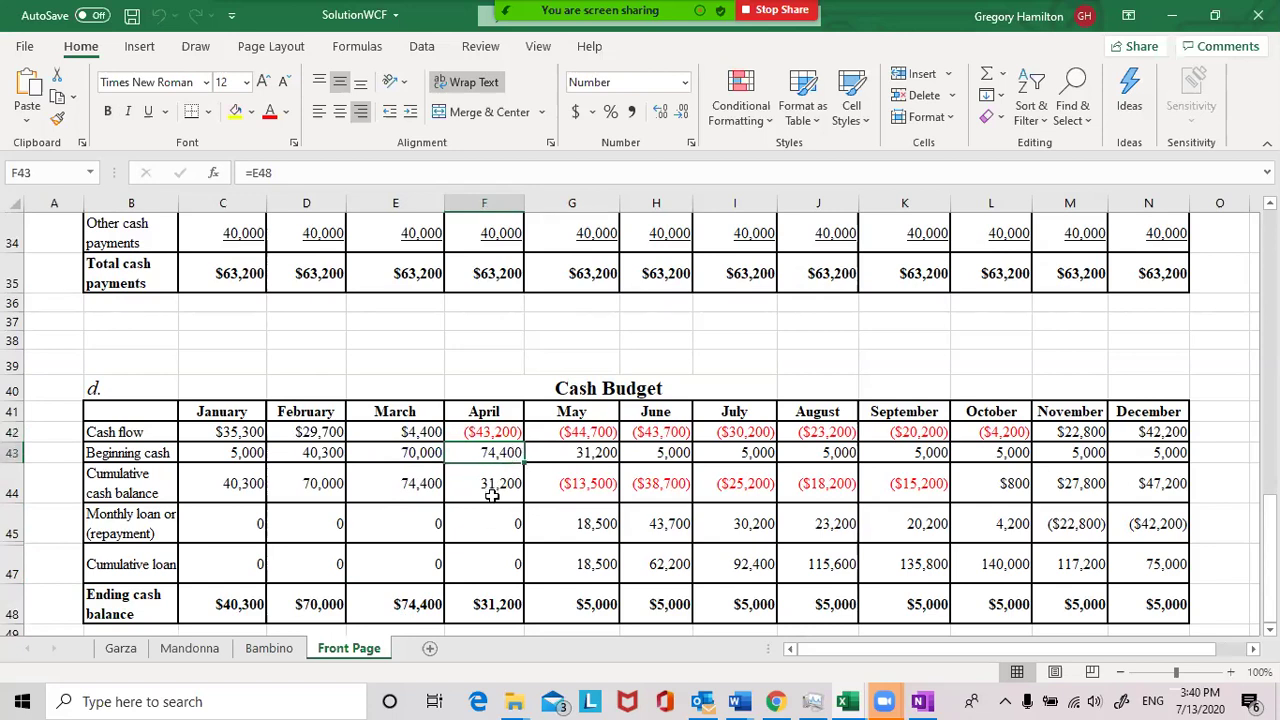
{"action": "left_click", "coordinate": [495, 486]}
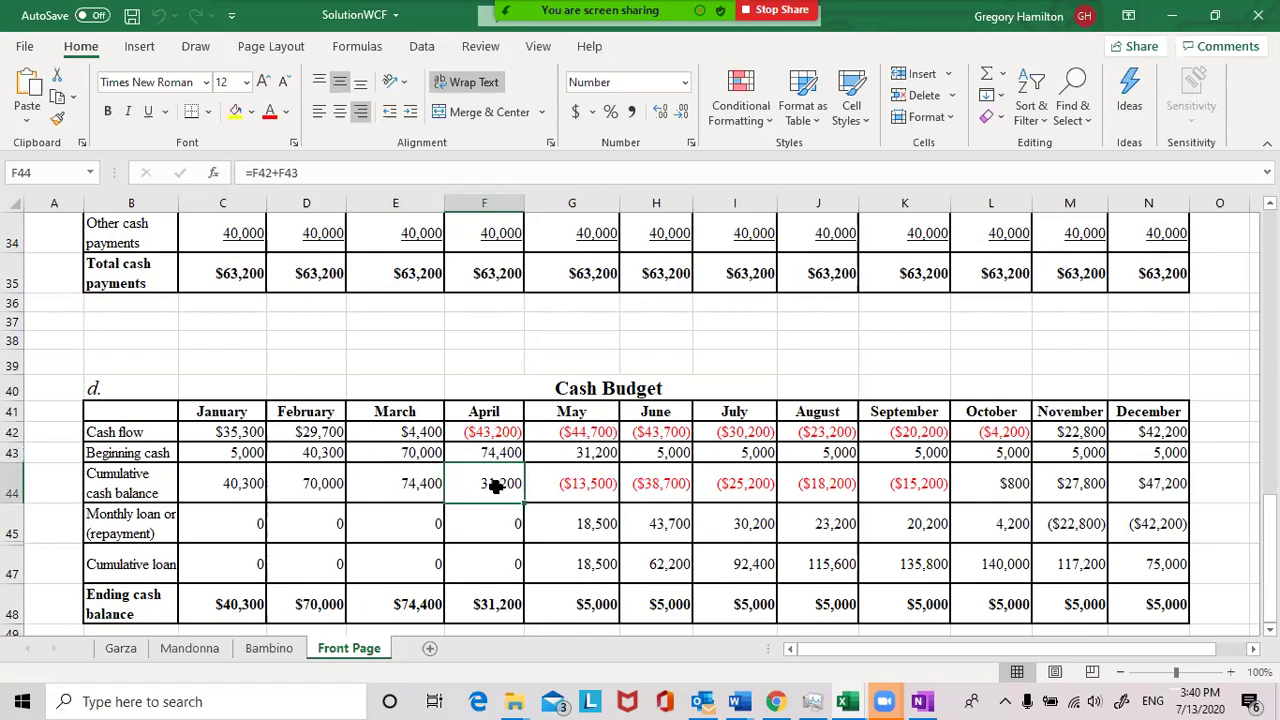
{"action": "left_click", "coordinate": [507, 612]}
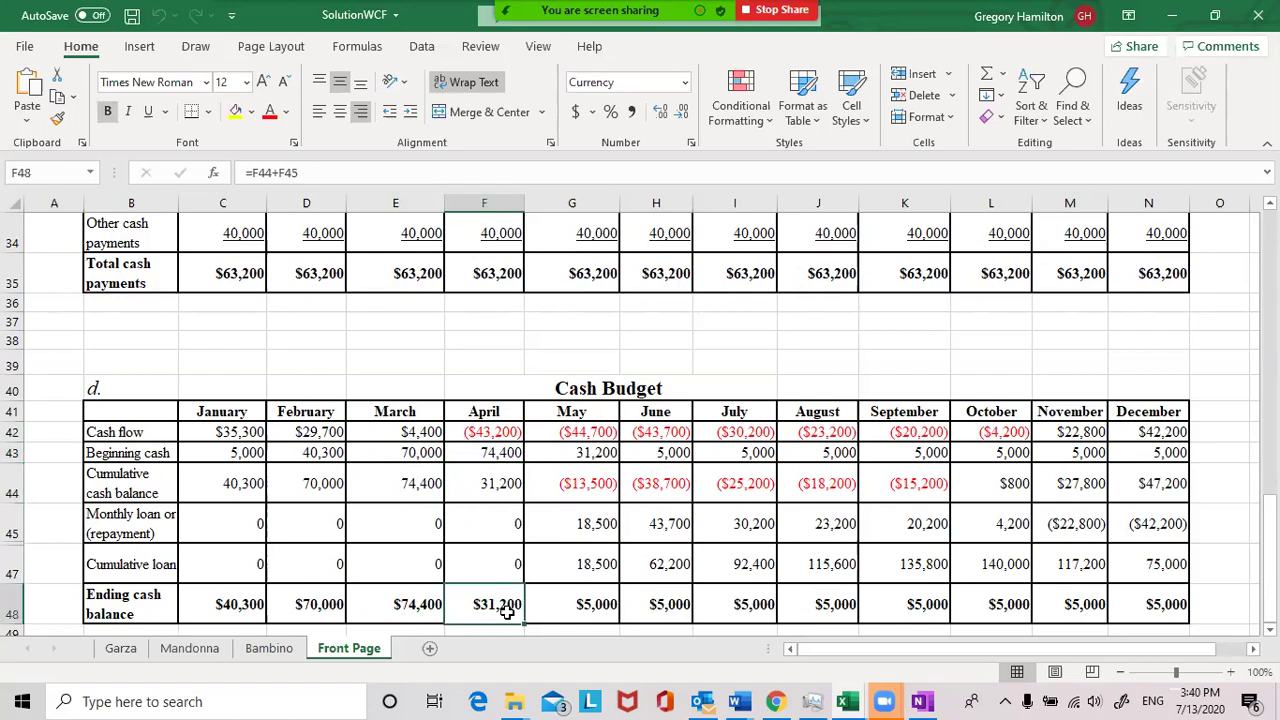
- Examine how May's cash flow and beginning cash combine into its cumulative cash balance in the Cash Budget
{"action": "left_click", "coordinate": [598, 433]}
{"action": "left_click", "coordinate": [598, 455]}
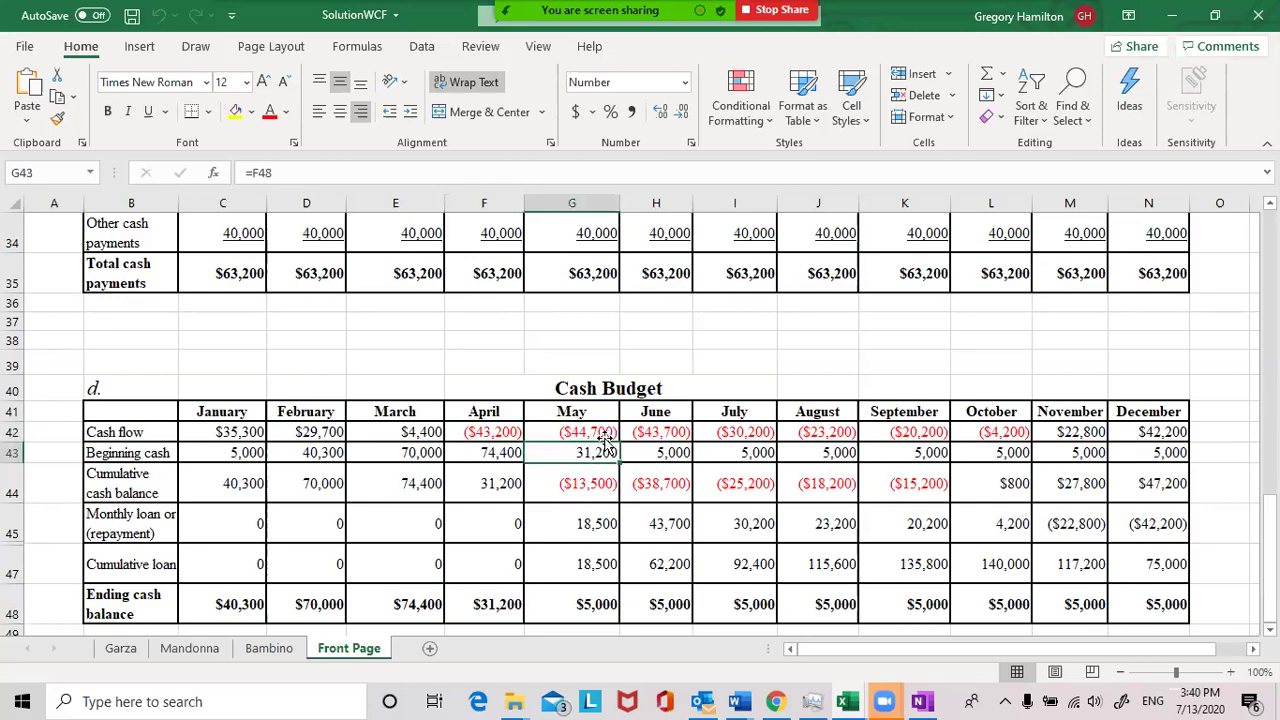
{"action": "left_click", "coordinate": [597, 432]}
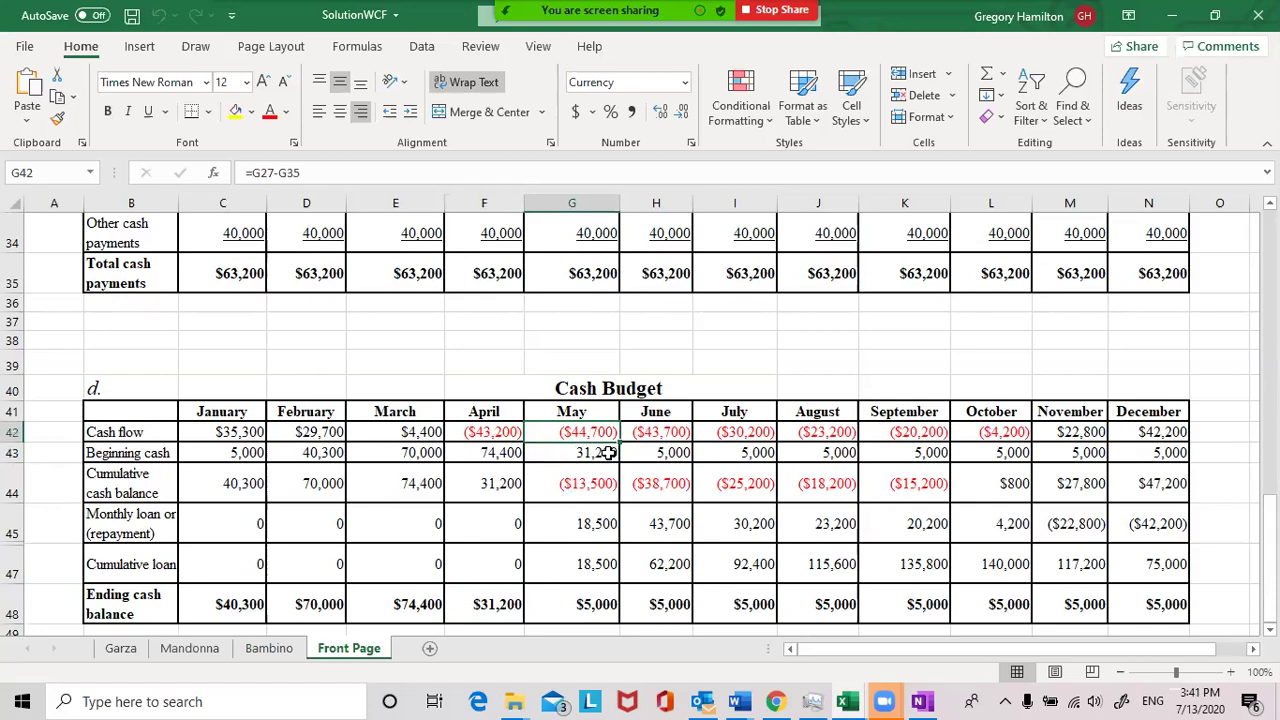
{"action": "left_click", "coordinate": [585, 482]}
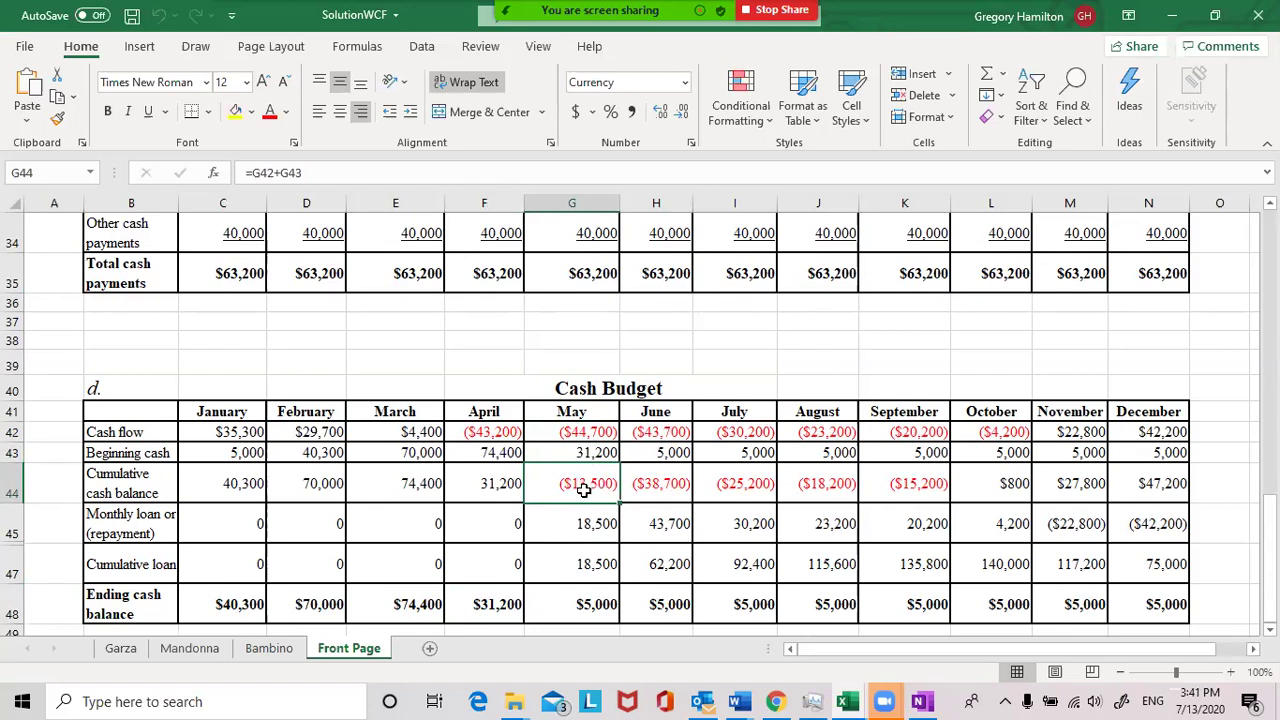
{"action": "left_click", "coordinate": [654, 482]}
{"action": "left_click", "coordinate": [575, 494]}
- Check how May's monthly loan covers the cash shortfall and feeds its ending cash balance and cumulative loan
{"action": "left_click", "coordinate": [593, 524]}
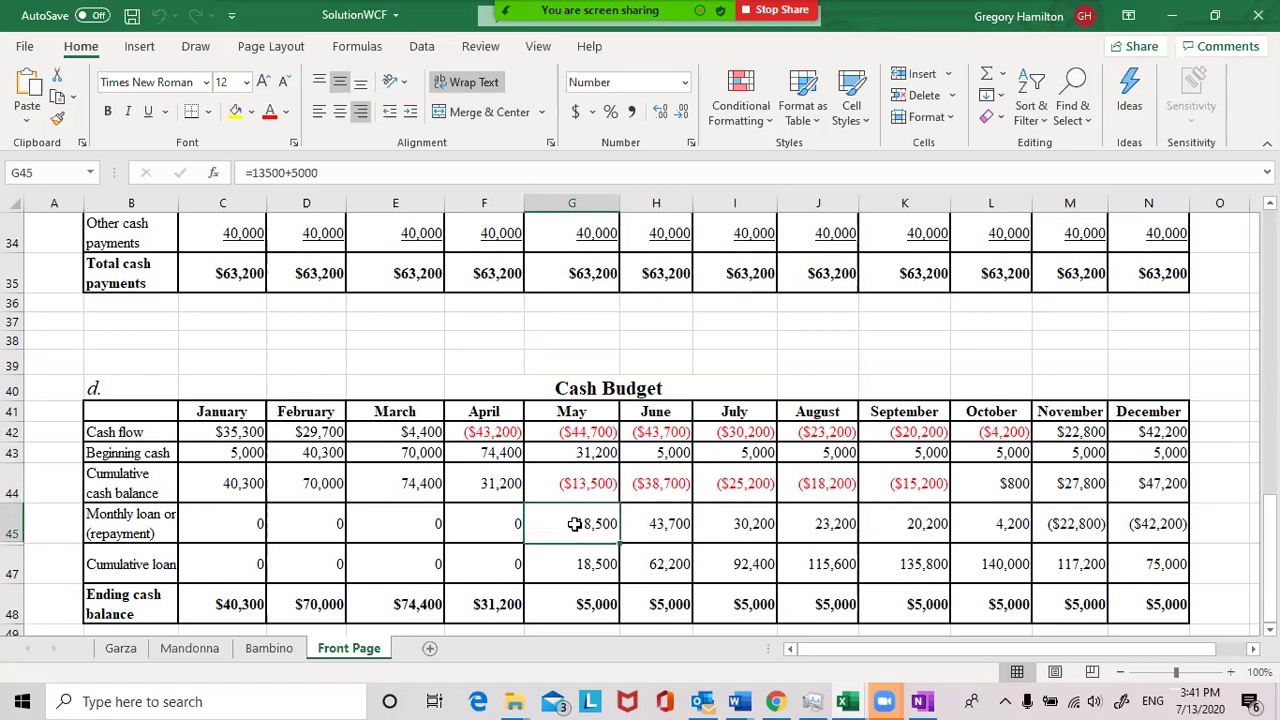
{"action": "left_click", "coordinate": [604, 484]}
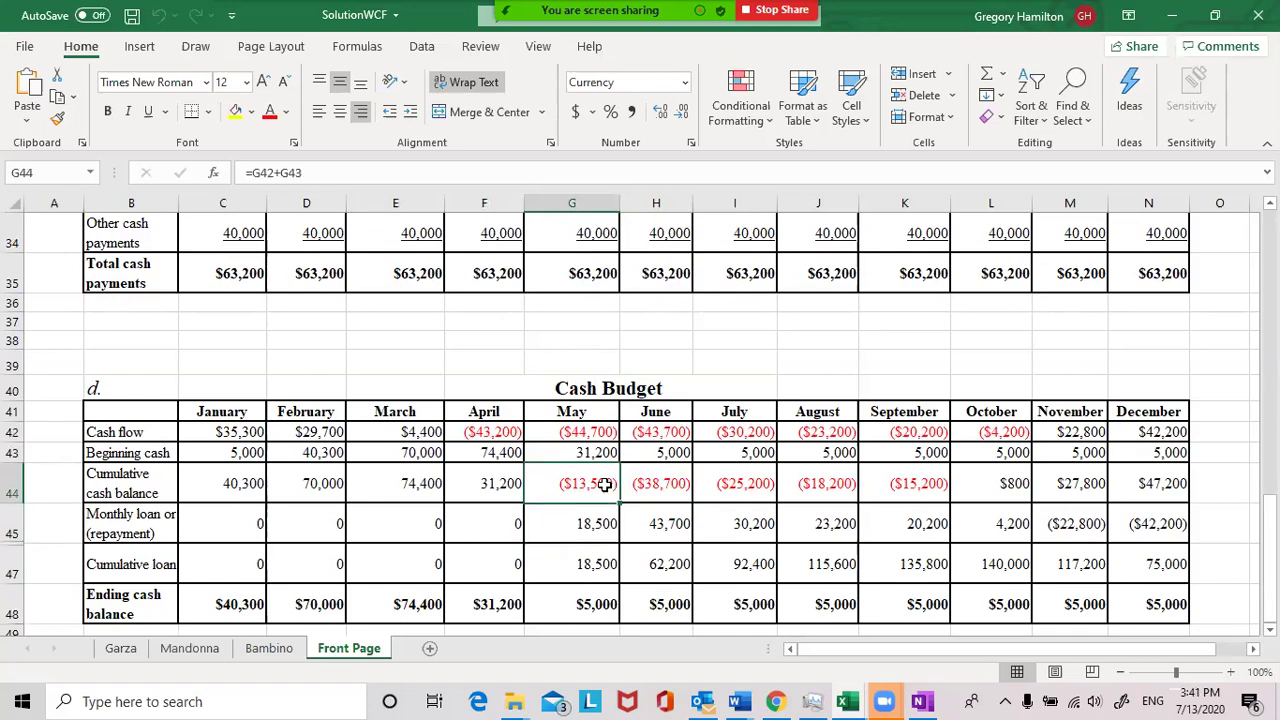
{"action": "left_click", "coordinate": [584, 612]}
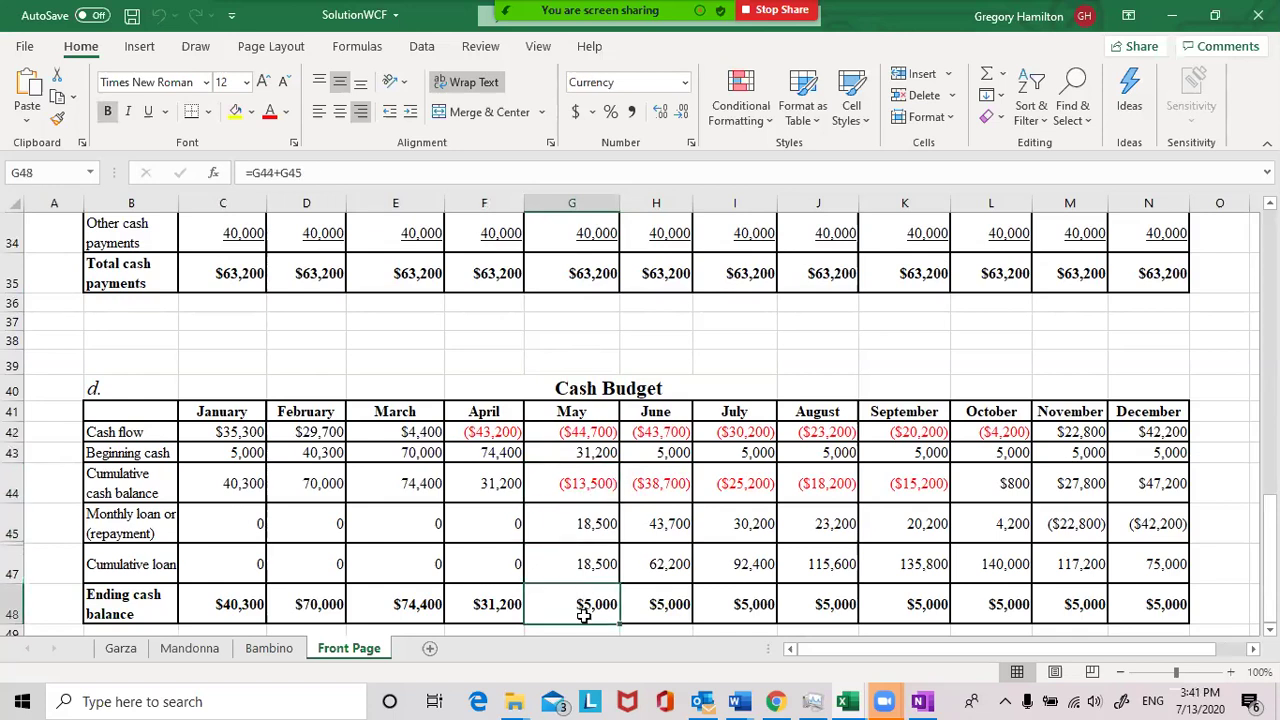
{"action": "left_click", "coordinate": [584, 533]}
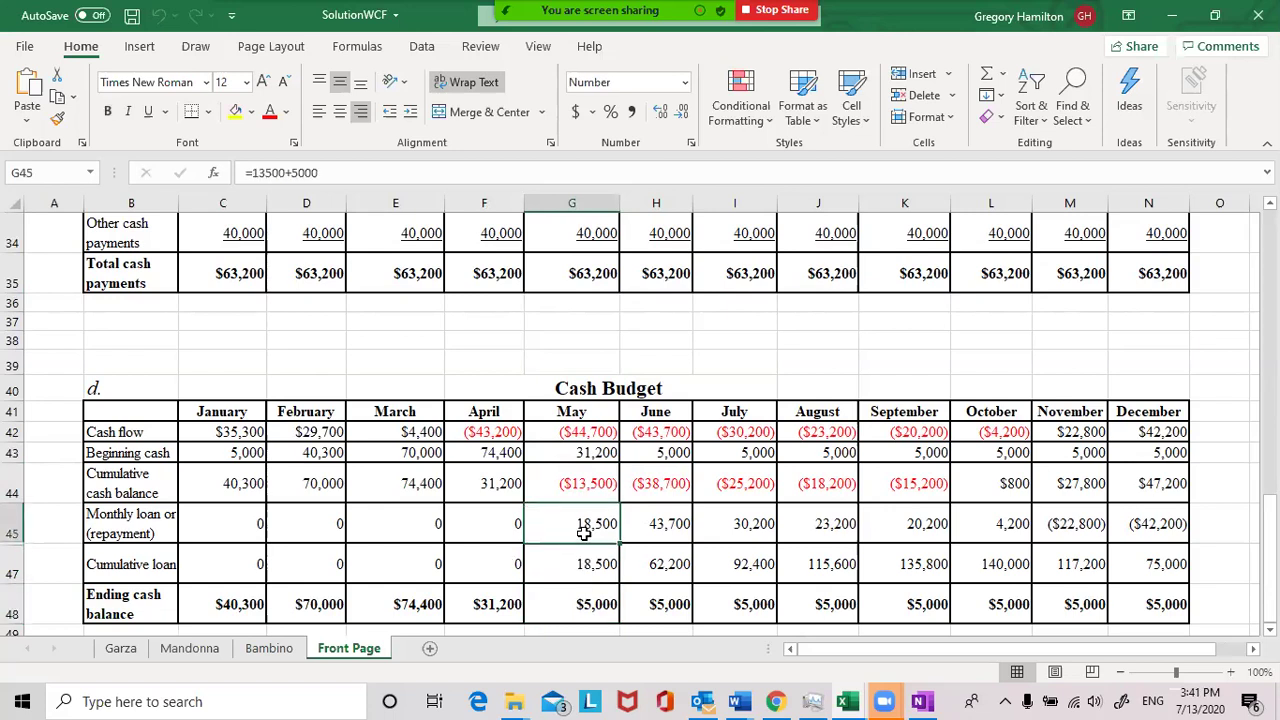
{"action": "left_click", "coordinate": [586, 566]}
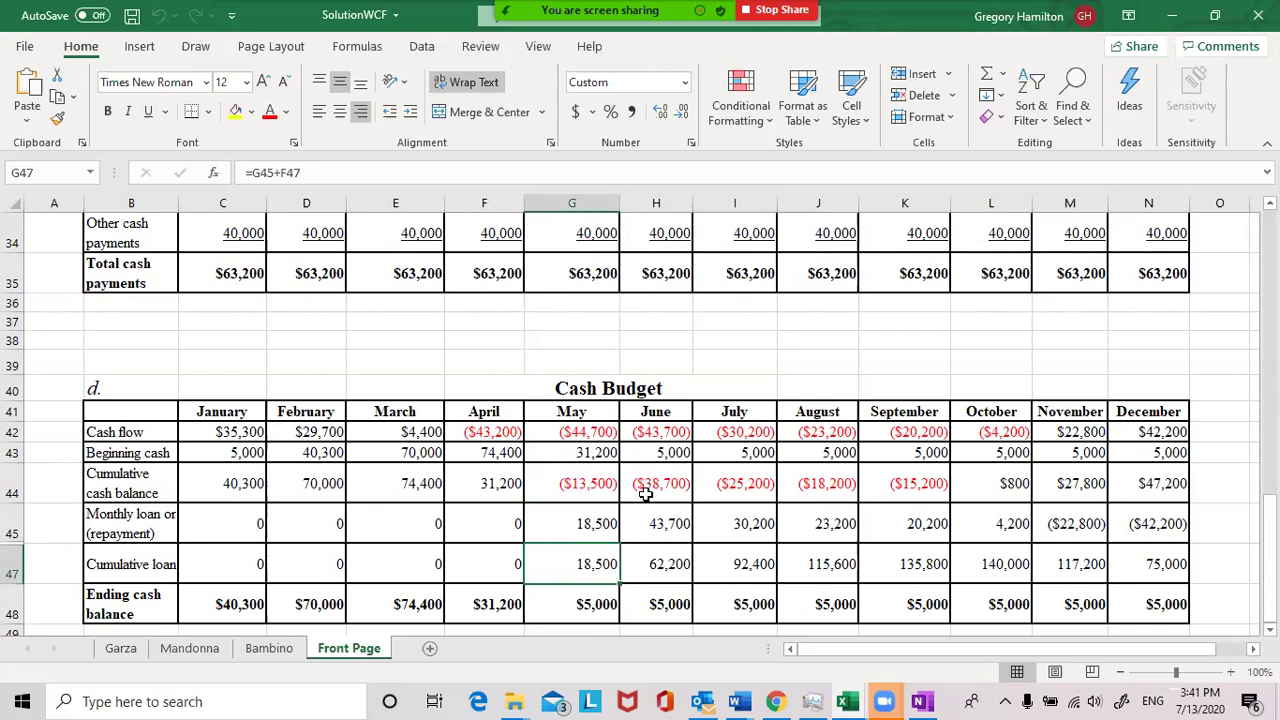
- Trace June's beginning cash, cash flow, cumulative cash balance, monthly loan and cumulative loan formulas in the Cash Budget
{"action": "left_click", "coordinate": [660, 453]}
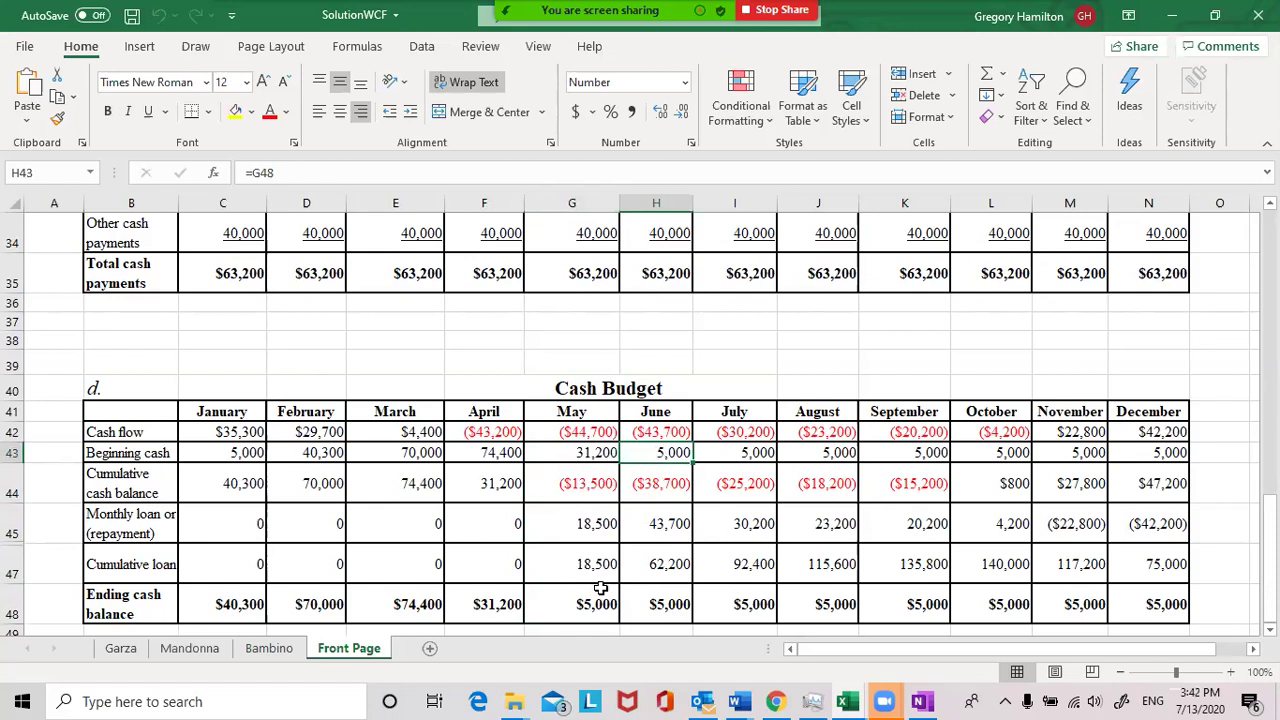
{"action": "left_click", "coordinate": [663, 434]}
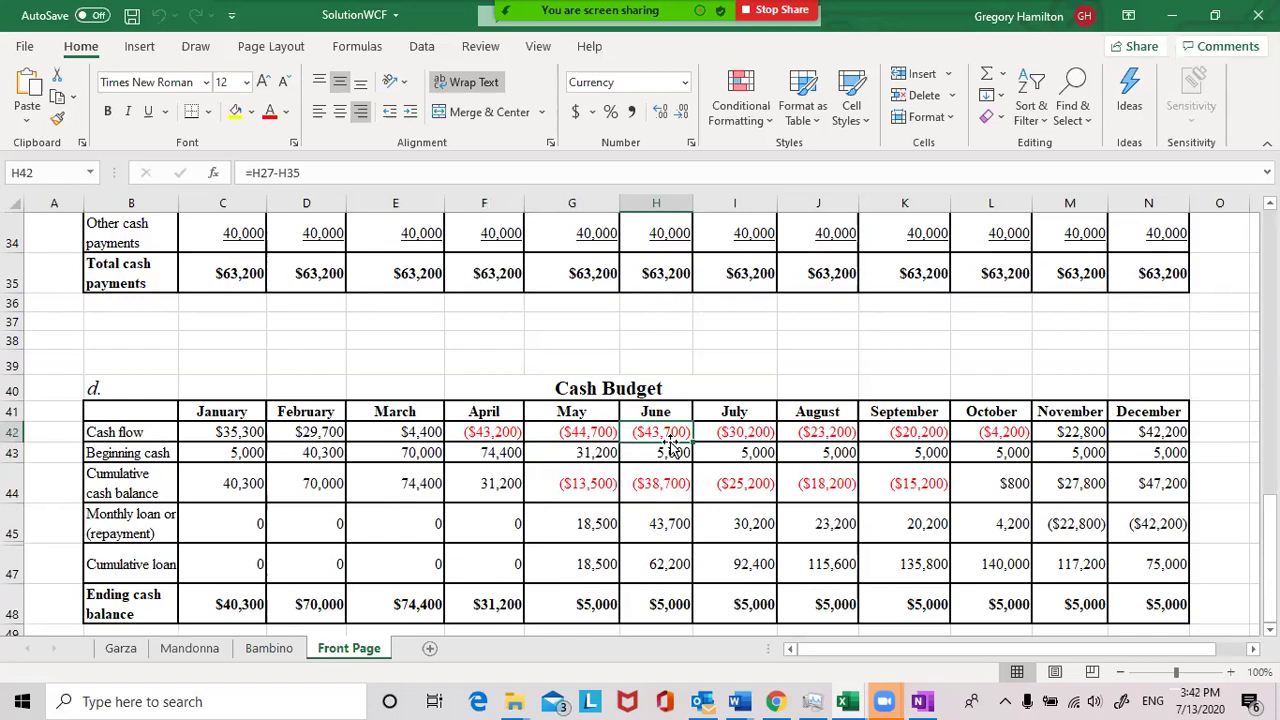
{"action": "left_click", "coordinate": [660, 487]}
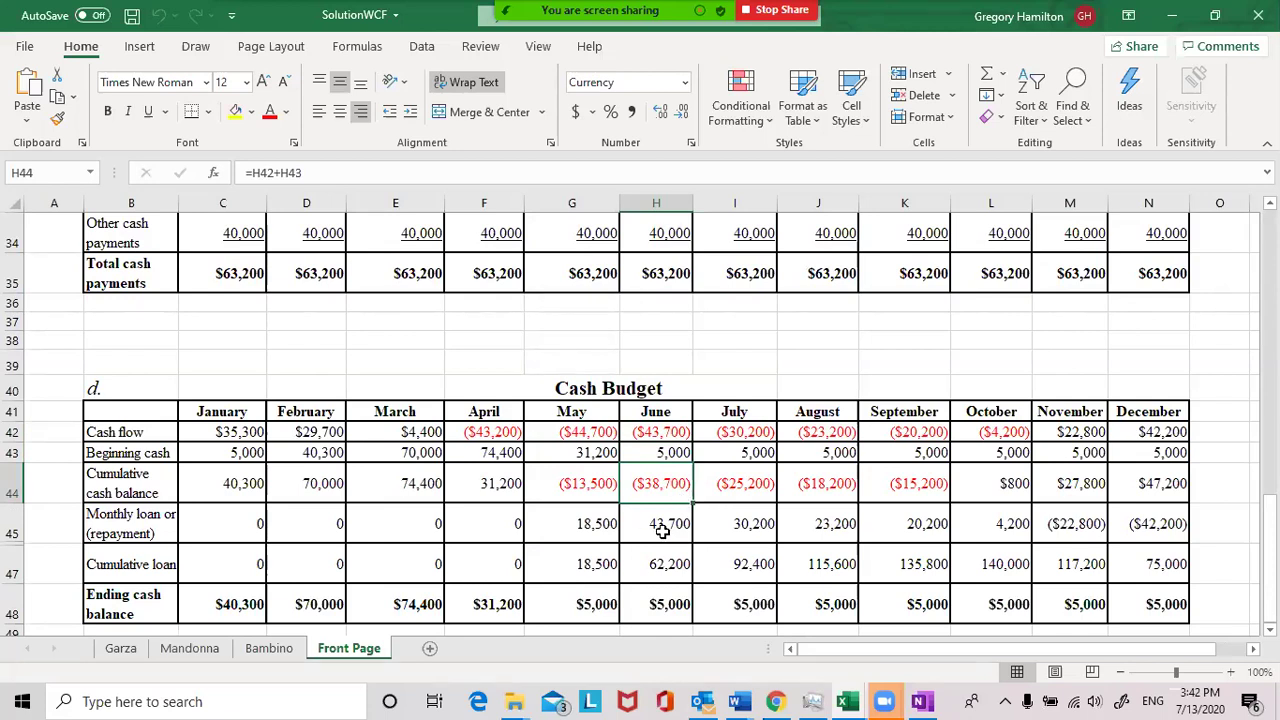
{"action": "left_click", "coordinate": [666, 533]}
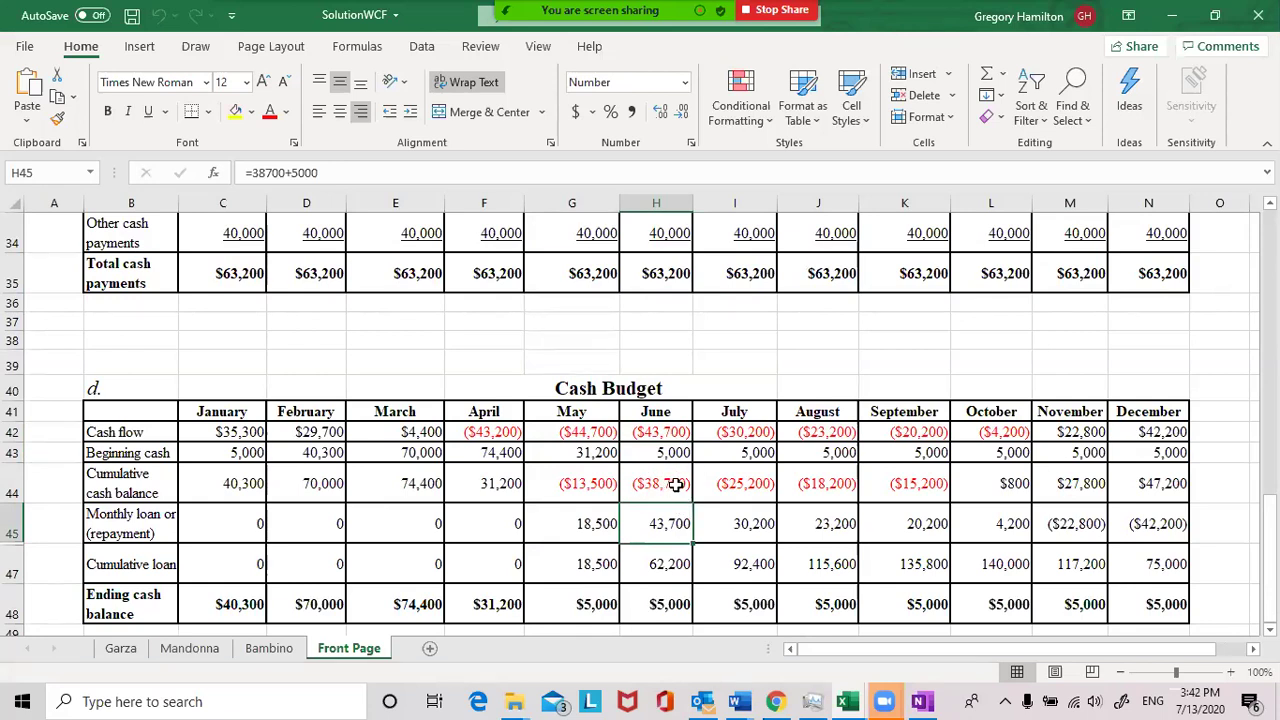
{"action": "left_click", "coordinate": [659, 566]}
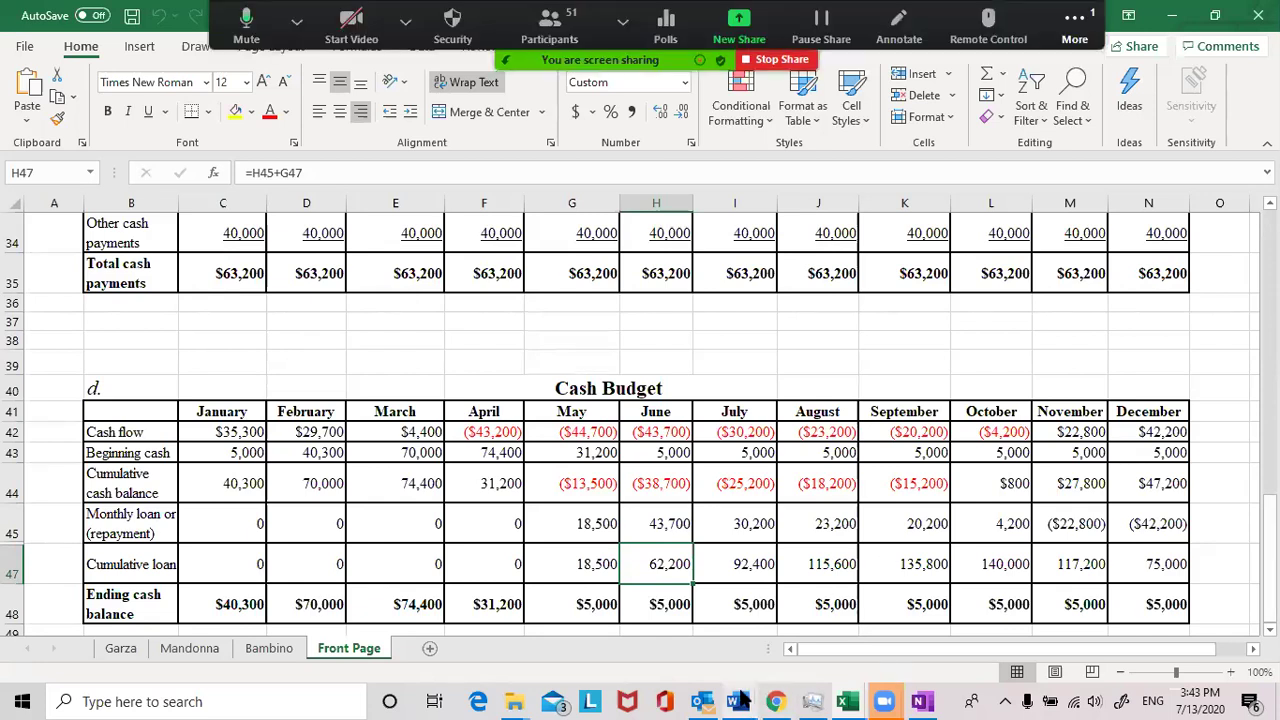
- Switch to the WorkingCapitalFinancing document in Word, review the problem's cash budget requirements, and return to the Excel workbook
{"action": "mouse_move", "coordinate": [740, 700]}
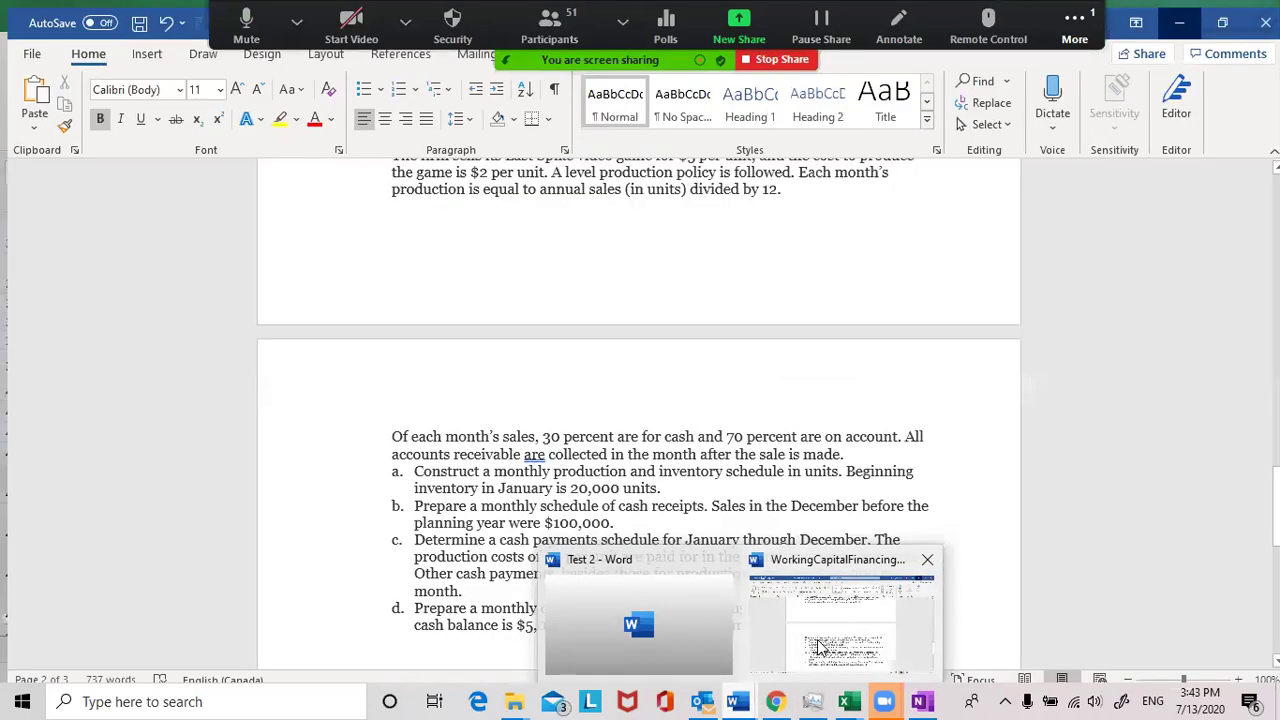
{"action": "left_click", "coordinate": [818, 648]}
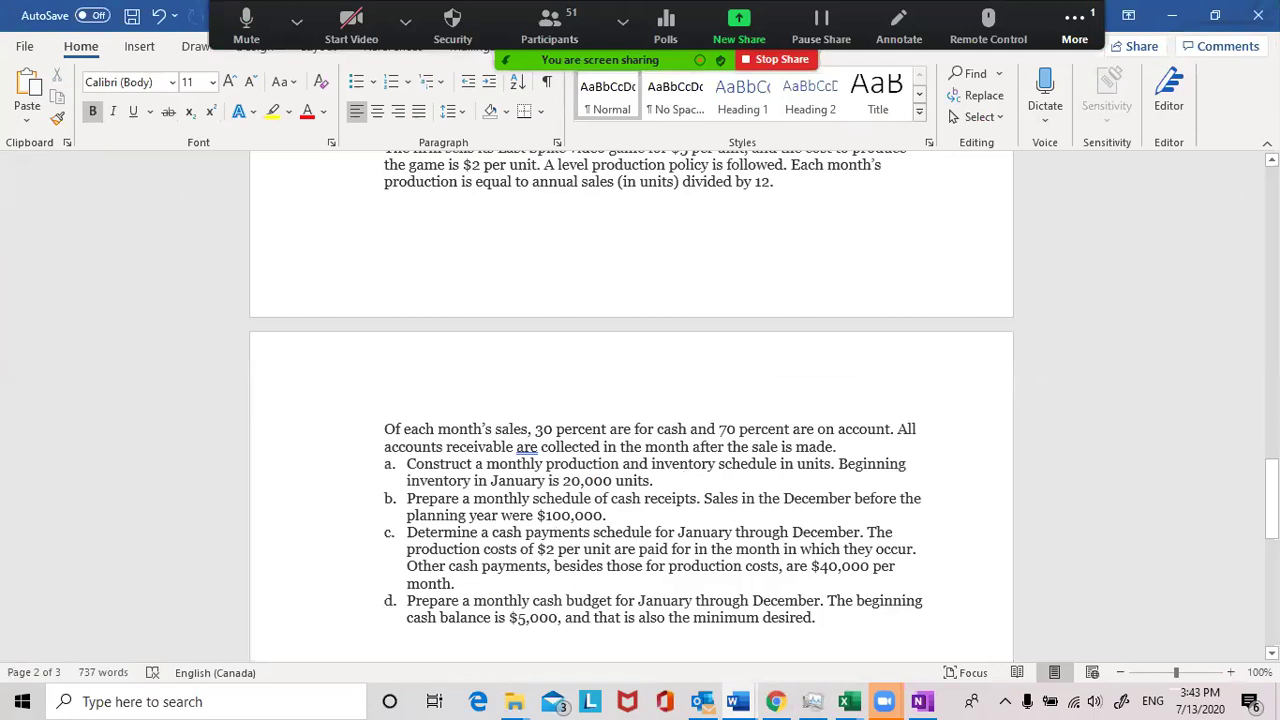
{"action": "scroll", "coordinate": [630, 400], "scroll_direction": "down", "scroll_amount": 2}
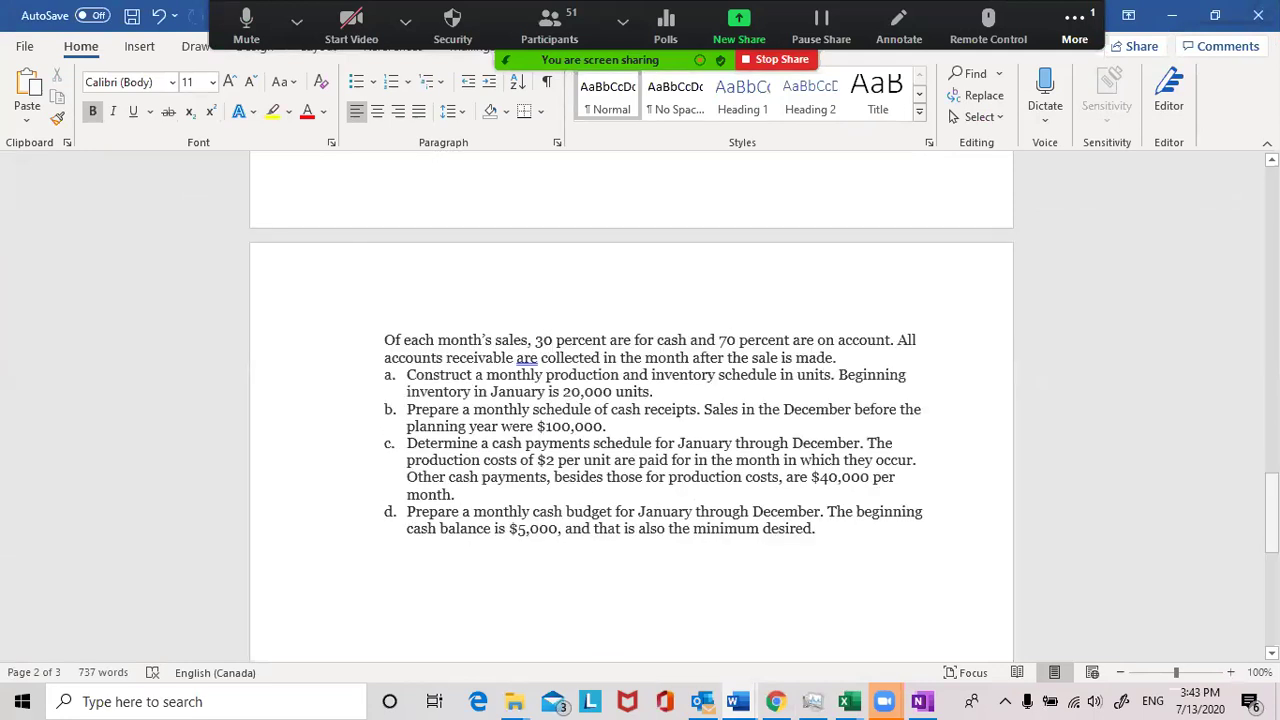
{"action": "left_click", "coordinate": [1176, 19]}
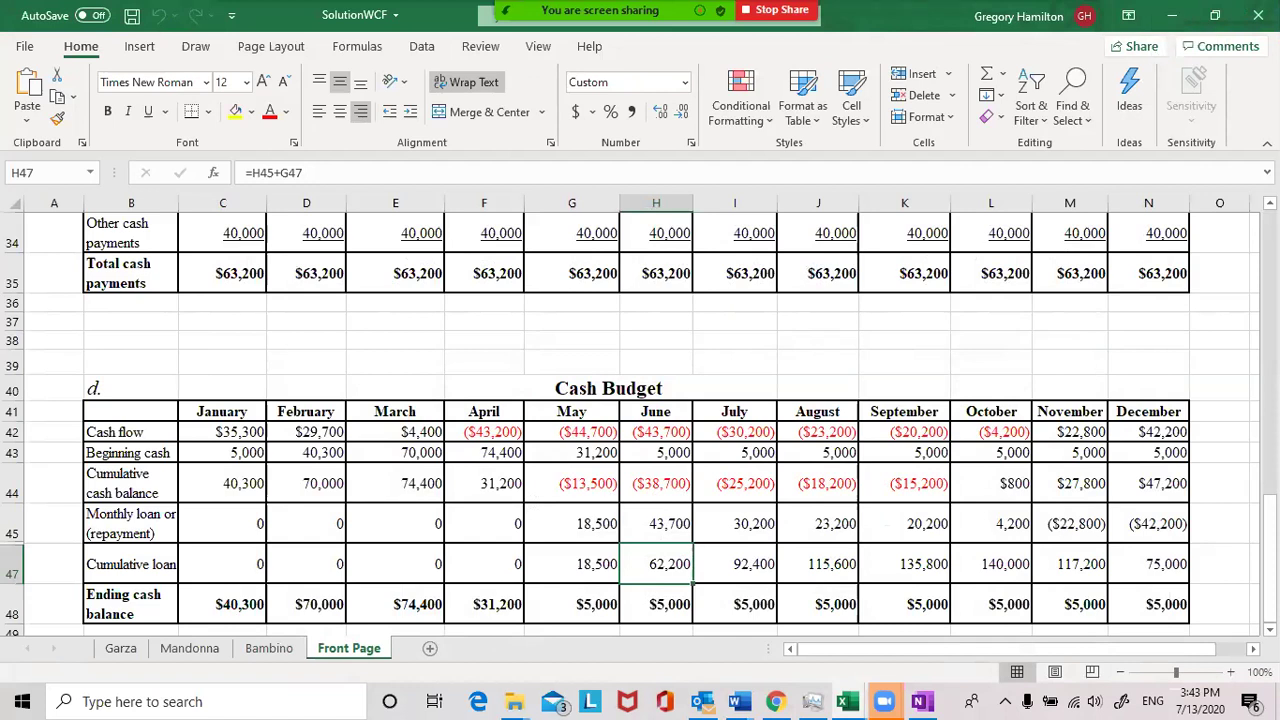
{"action": "mouse_move", "coordinate": [1269, 518]}
{"action": "left_mouse_down"}
{"action": "mouse_move", "coordinate": [1269, 238]}
{"action": "mouse_move", "coordinate": [1269, 518]}
{"action": "left_mouse_up"}
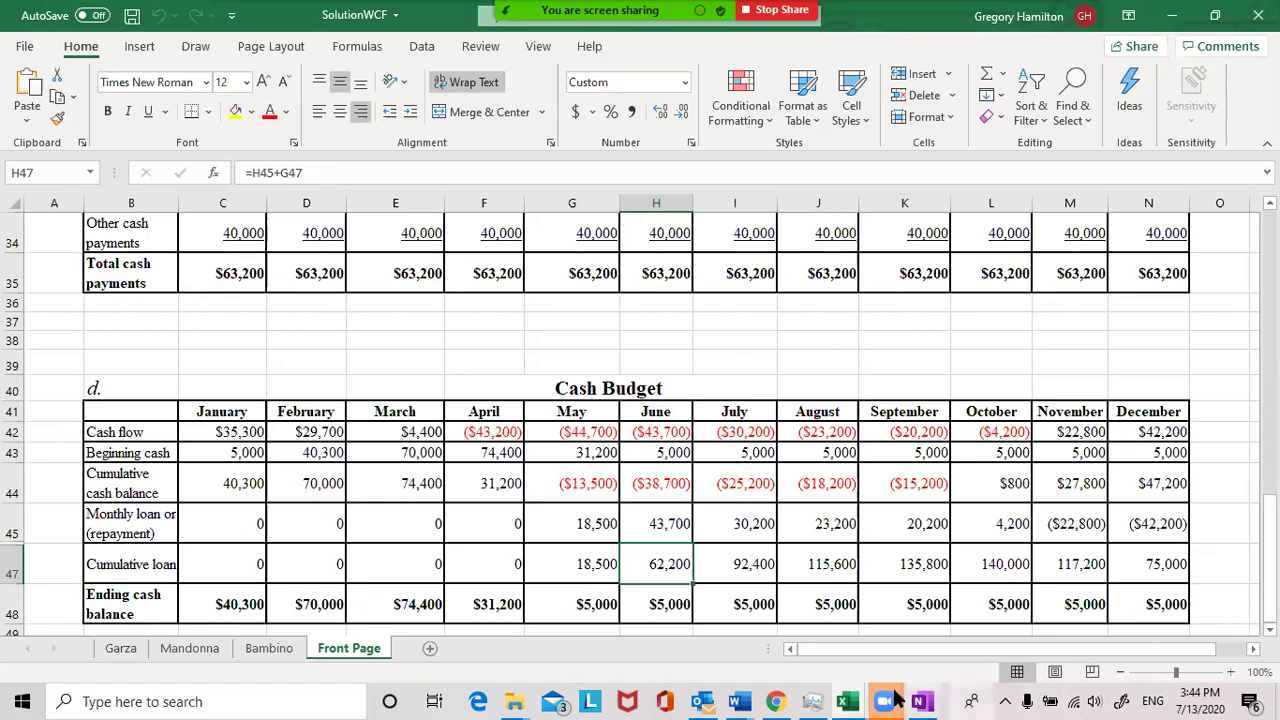
- Stop sharing the screen in the Zoom meeting
{"action": "mouse_move", "coordinate": [897, 700]}
{"action": "mouse_move", "coordinate": [960, 617]}
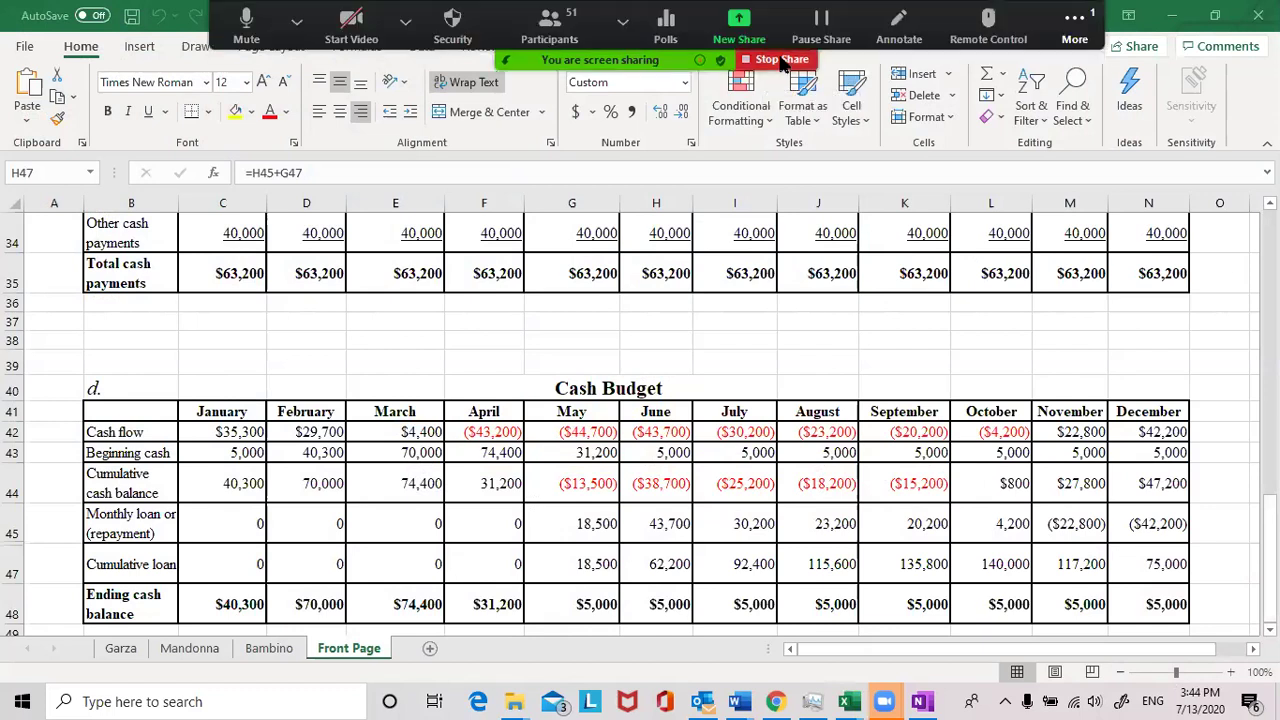
{"action": "left_click", "coordinate": [784, 62]}
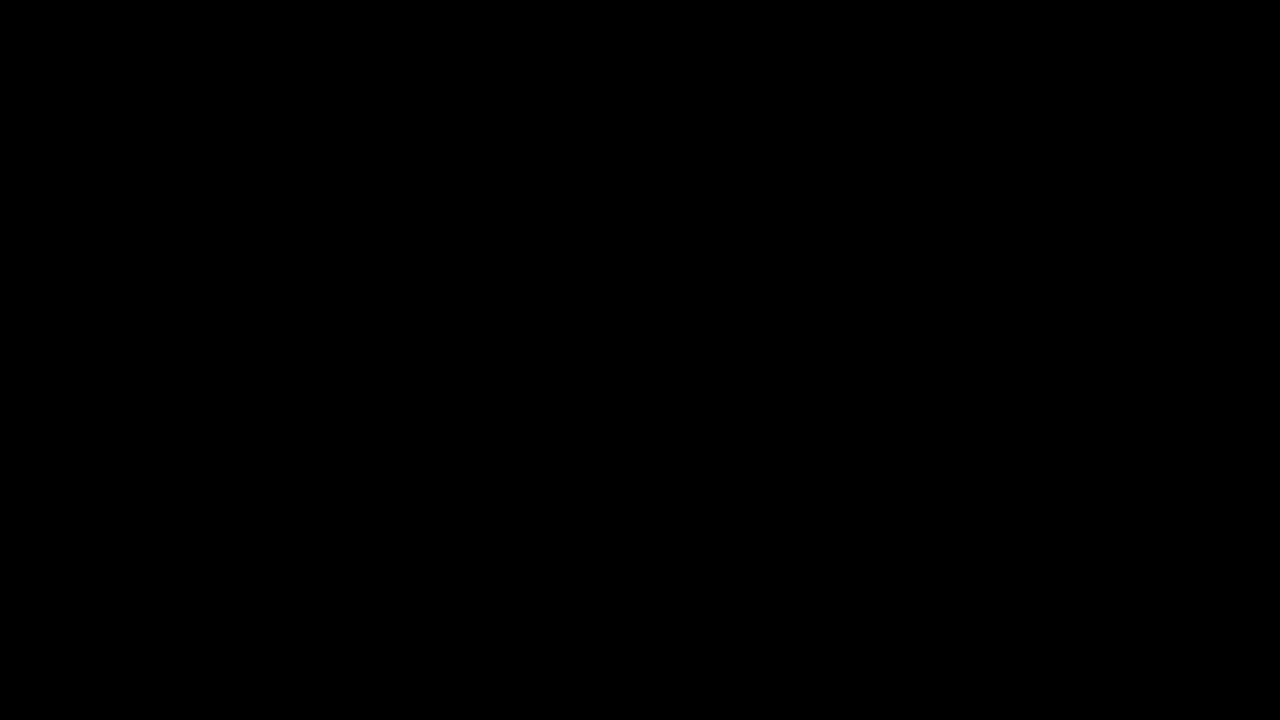